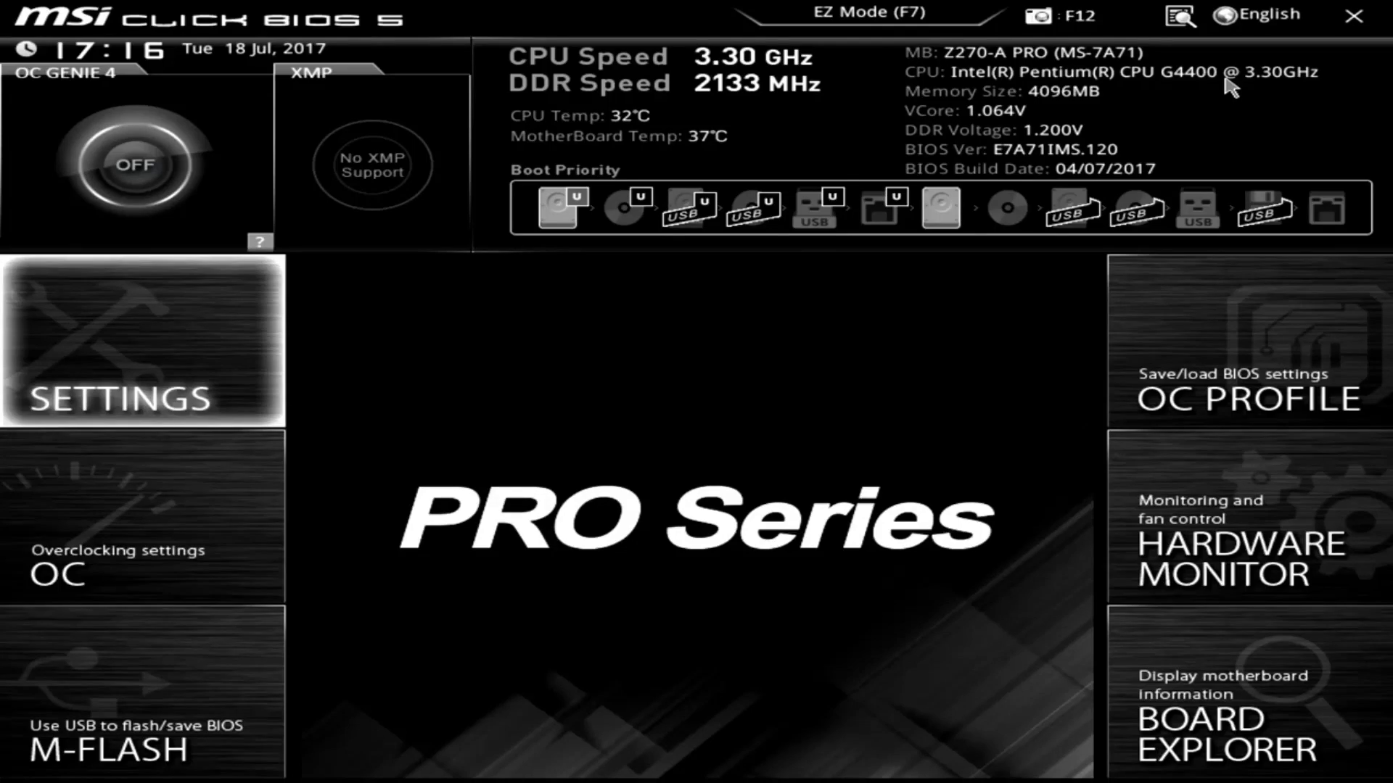
Open the SETTINGS tile from the home screen and highlight its Advanced group.
key("Down")
key("Up")
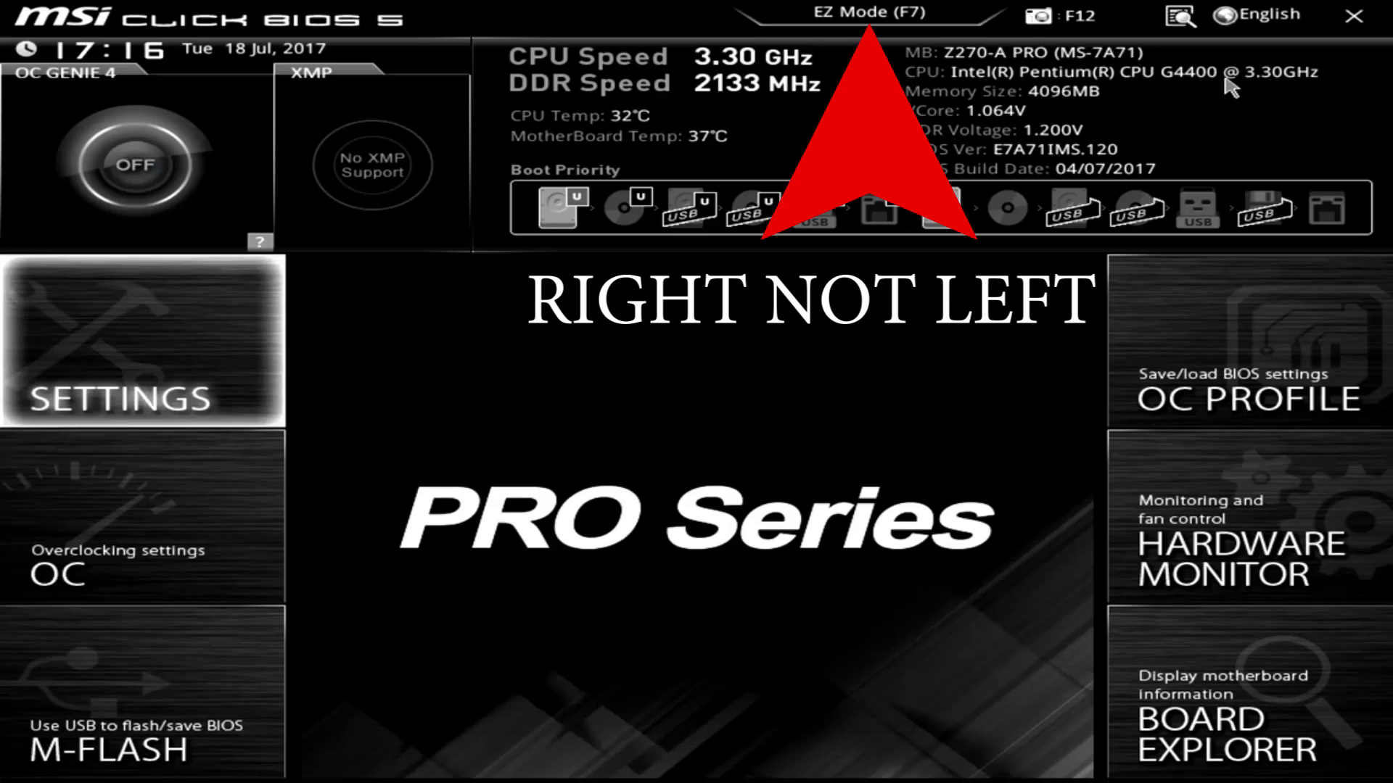
key("Return")
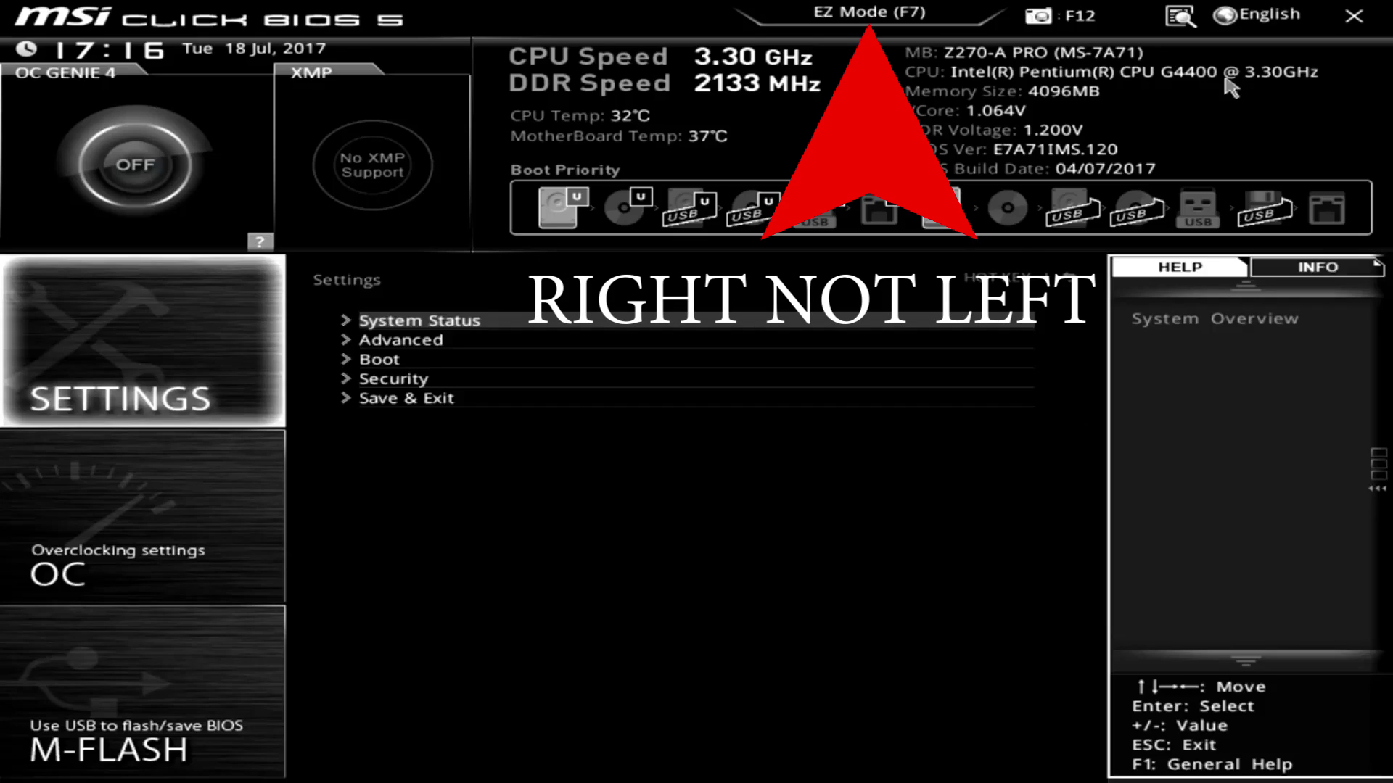
key("Down")
key("Escape")
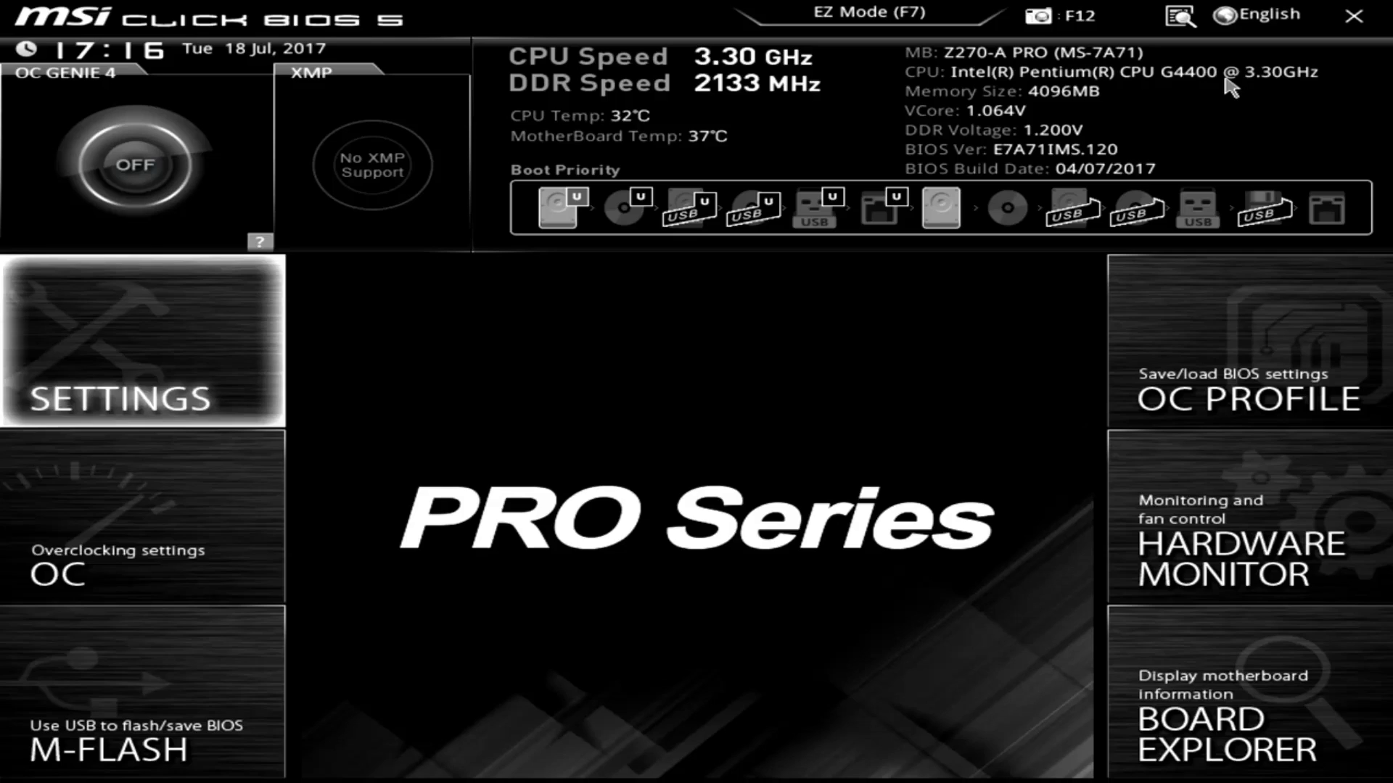
key("Return")
key("Down")
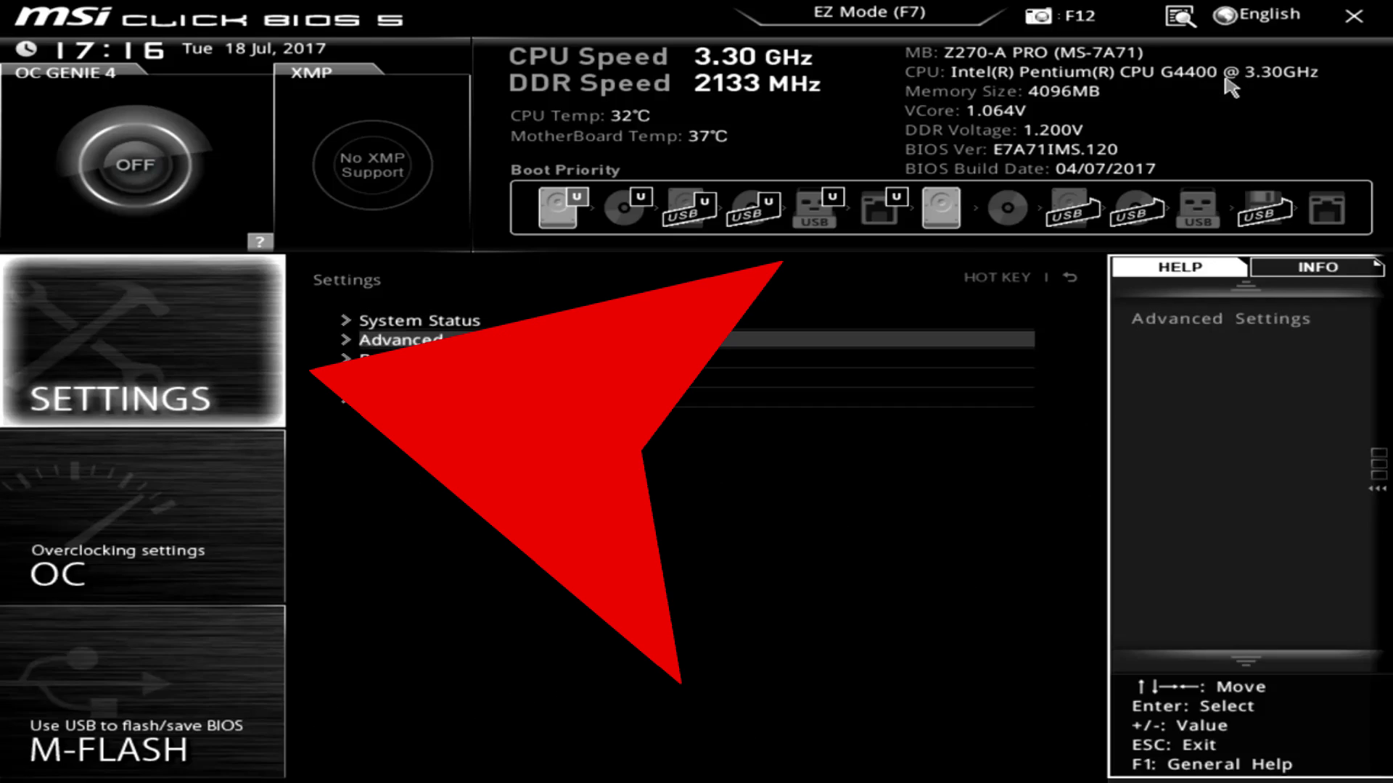
key("Return")
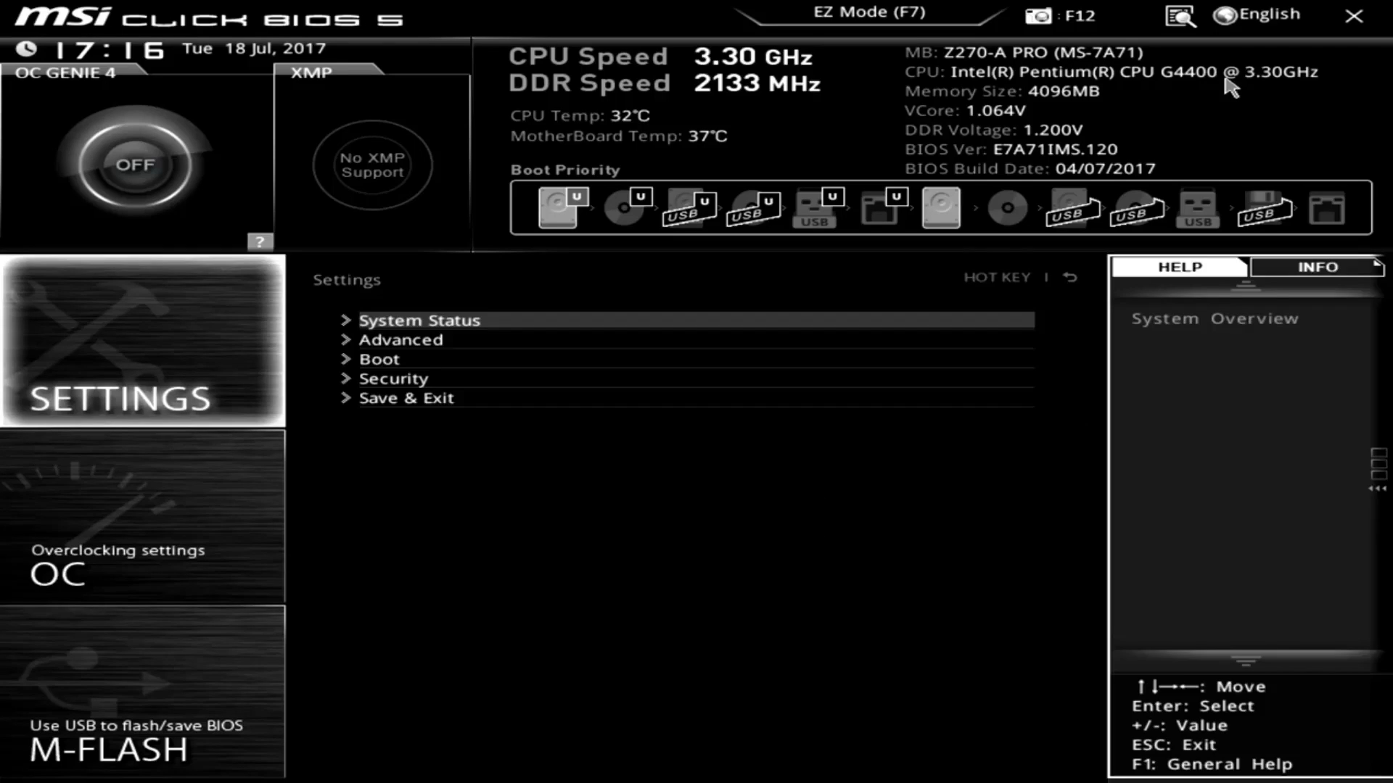
key("Down")
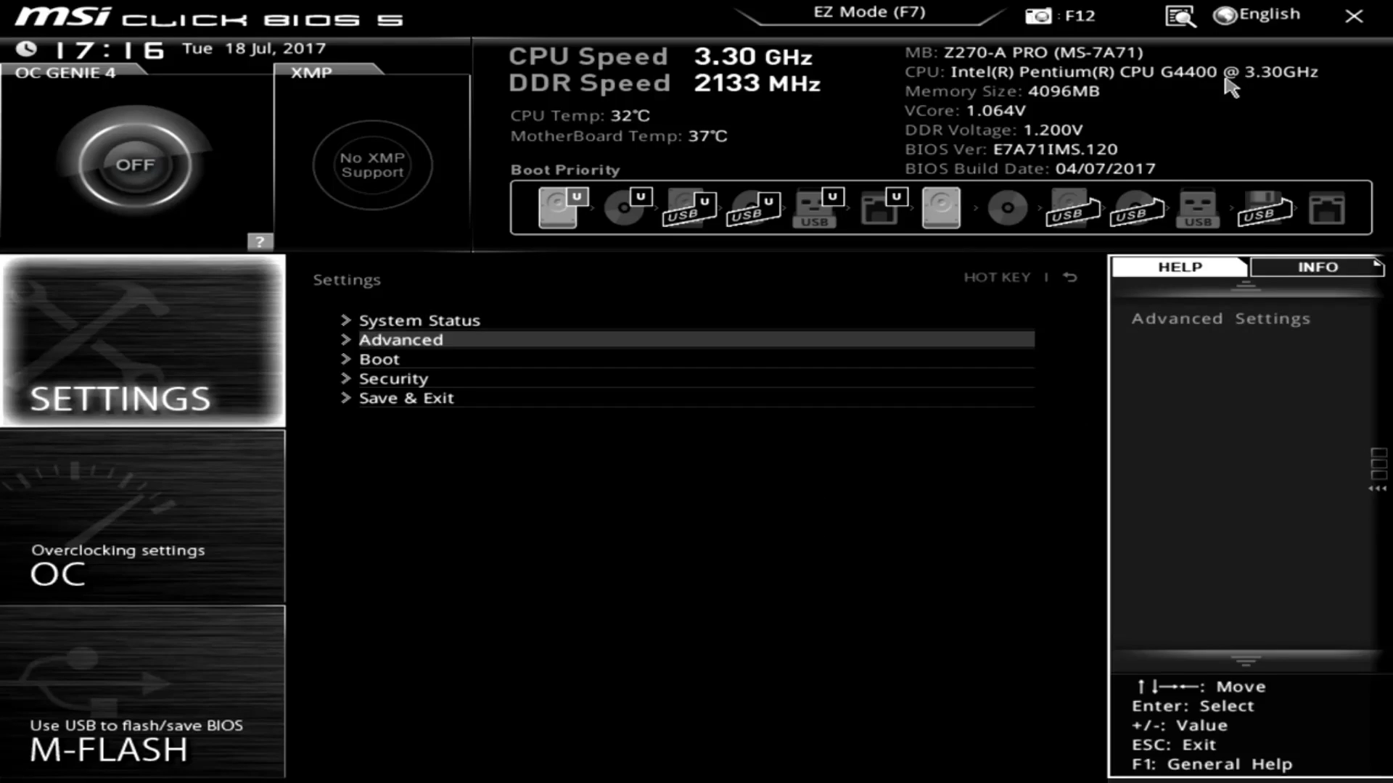
Go into Advanced > PCI Subsystem Settings and highlight PEG0 Max Link Speed.
key("Return")
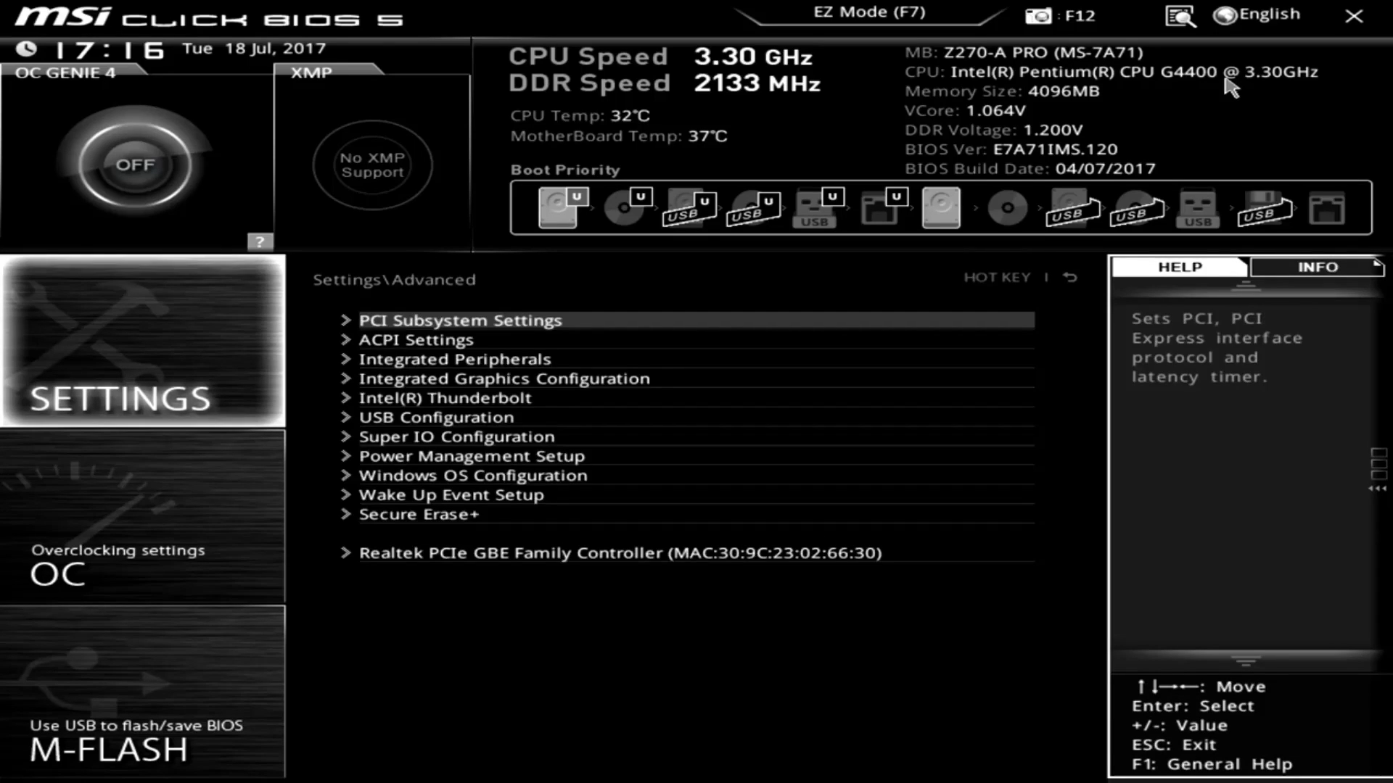
key("Return")
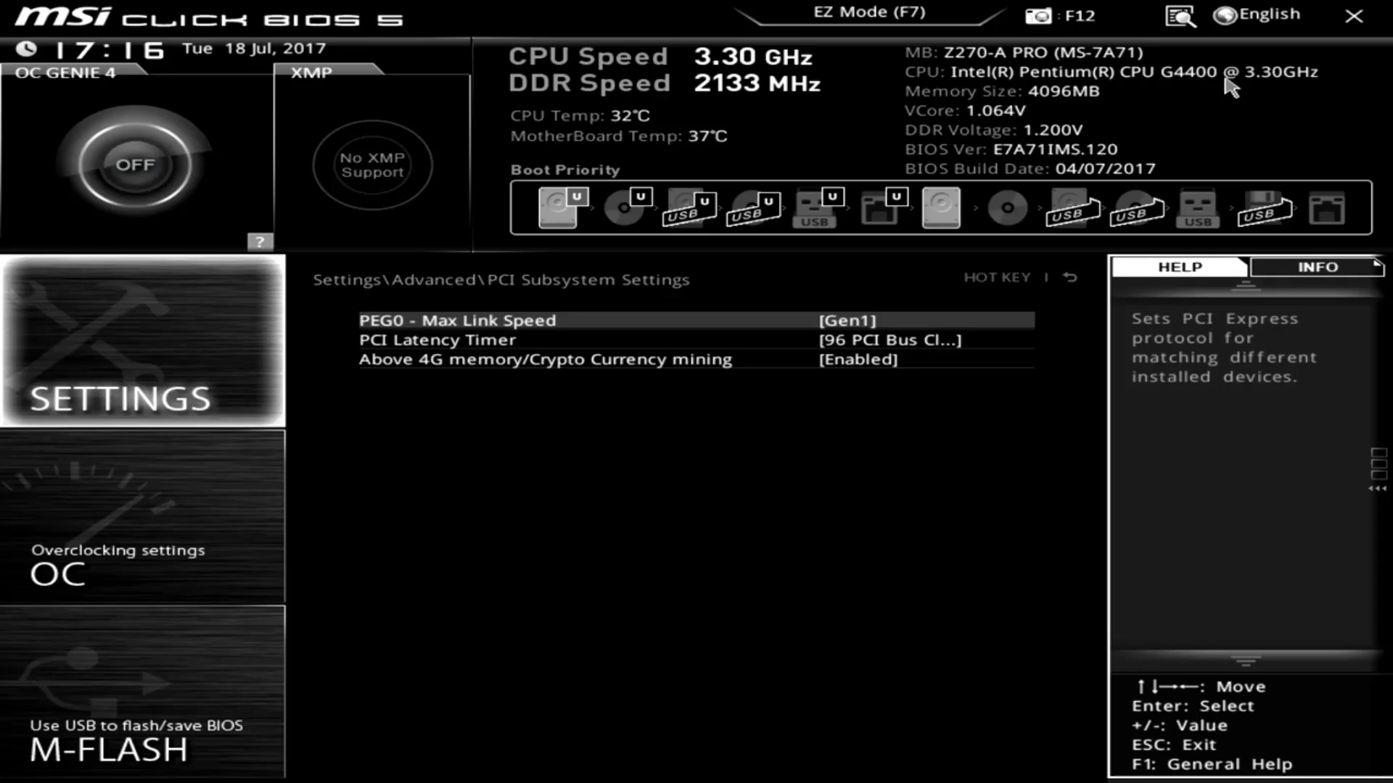
key("Down")
key("Up")
Set PEG0 Max Link Speed to Gen2 and move on to the PCI Latency Timer.
key("Return")
key("Down")
key("Up")
key("Up")
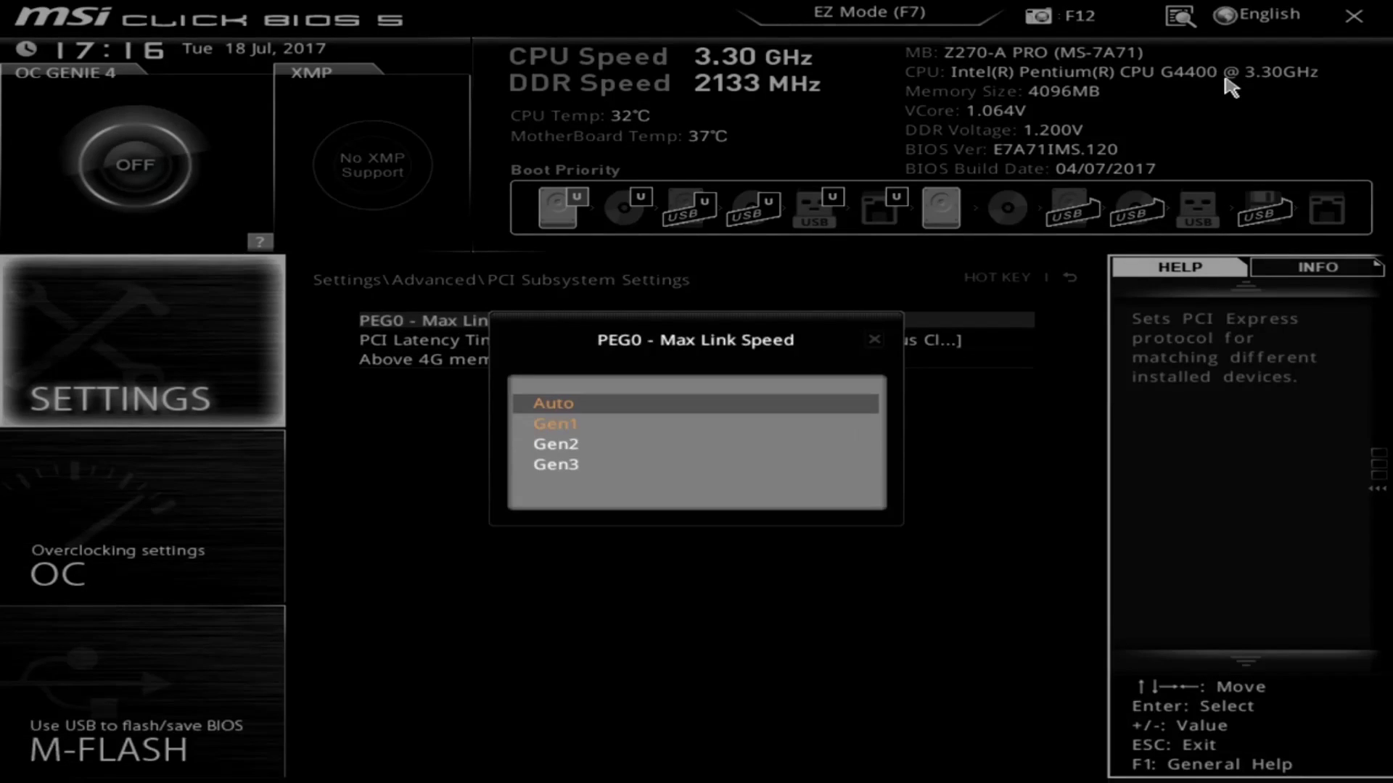
key("Return")
key("Return")
key("Down")
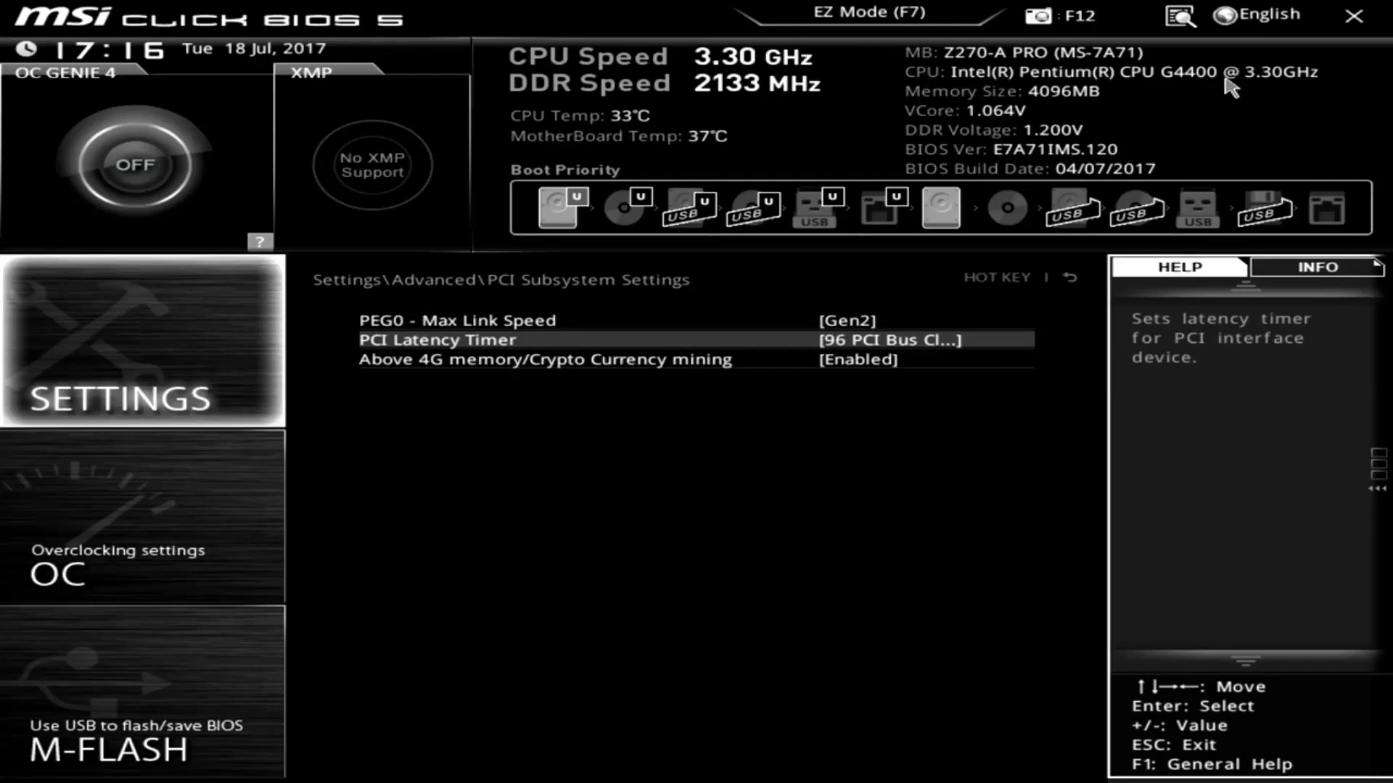
key("Return")
Try 32 PCI Bus Clocks for the PCI Latency Timer, then restore it to 96.
key("Up")
key("Up")
key("Return")
key("Return")
key("Down")
key("Down")
key("Return")
key("Down")
Set Above 4G memory/Crypto Currency mining to Enabled and return to the Advanced list.
key("Return")
key("Up")
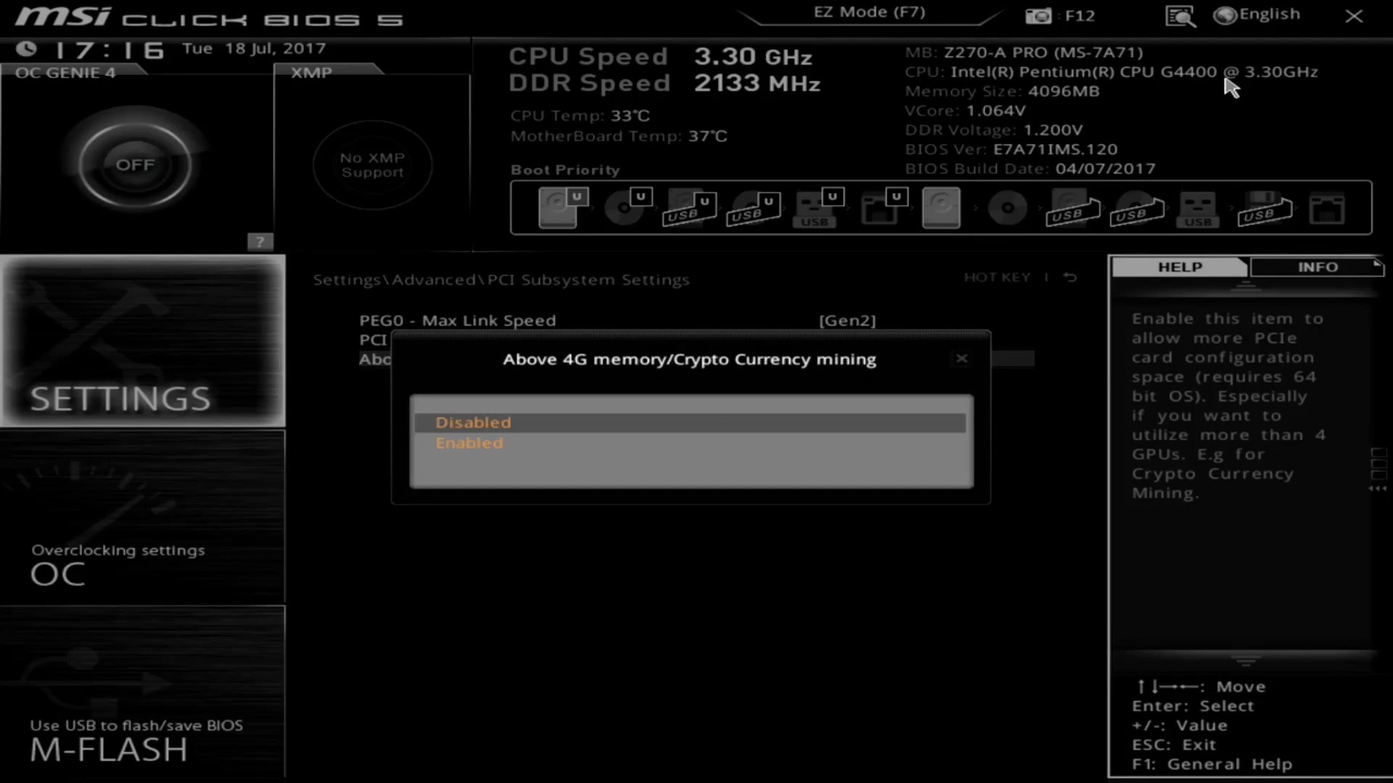
key("Return")
key("Down")
key("Down")
key("Down")
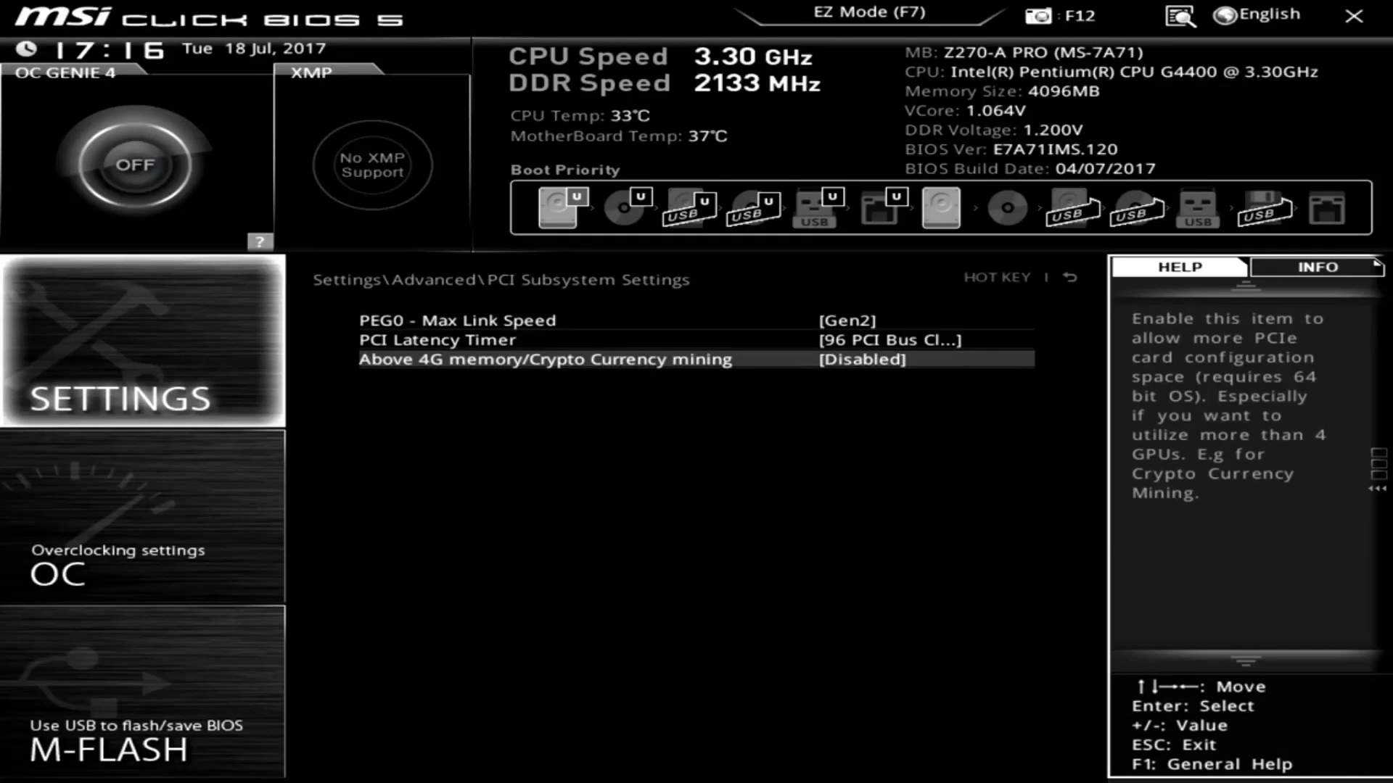
key("Return")
key("Down")
key("Return")
key("Down")
key("Down")
key("Down")
key("Escape")
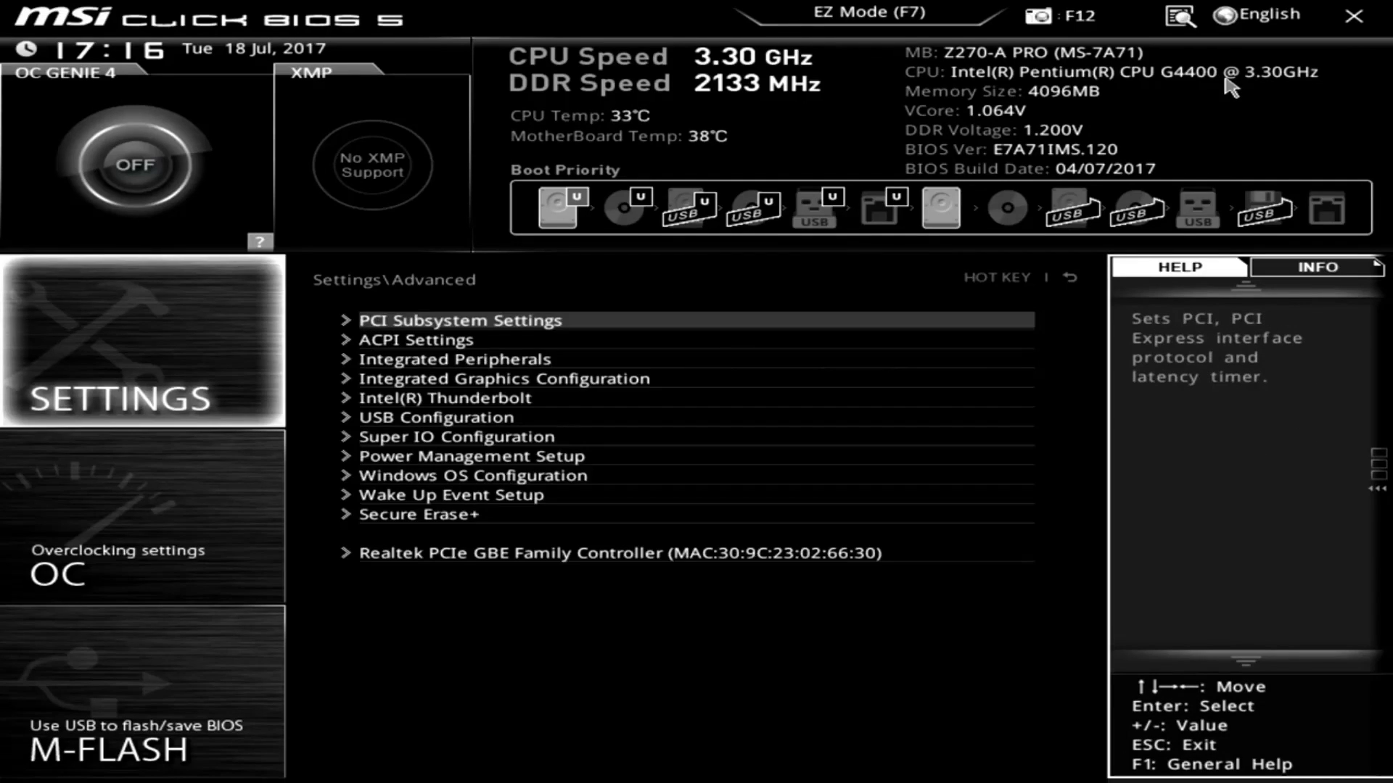
Check the ACPI Settings page, then enter Integrated Peripherals from the Advanced list.
key("Down")
key("Return")
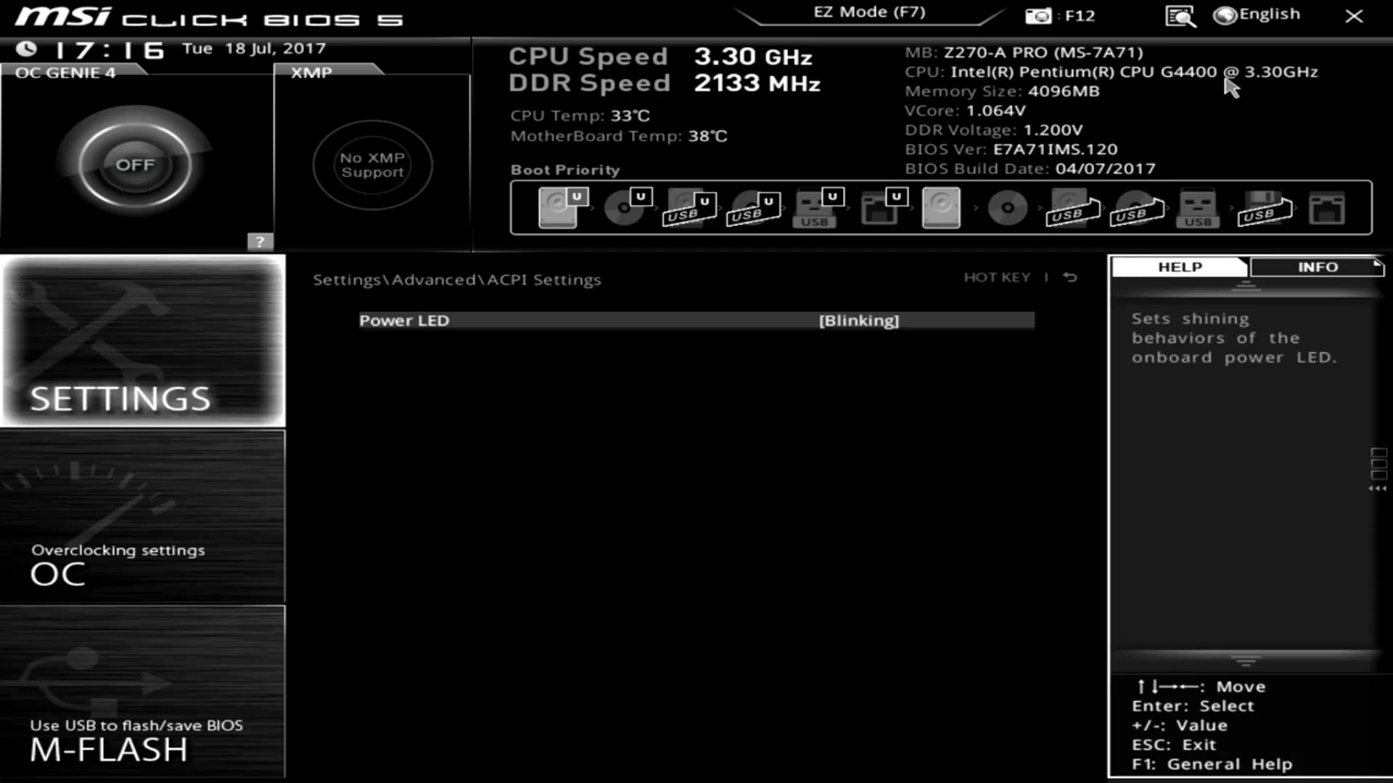
key("Escape")
key("Down")
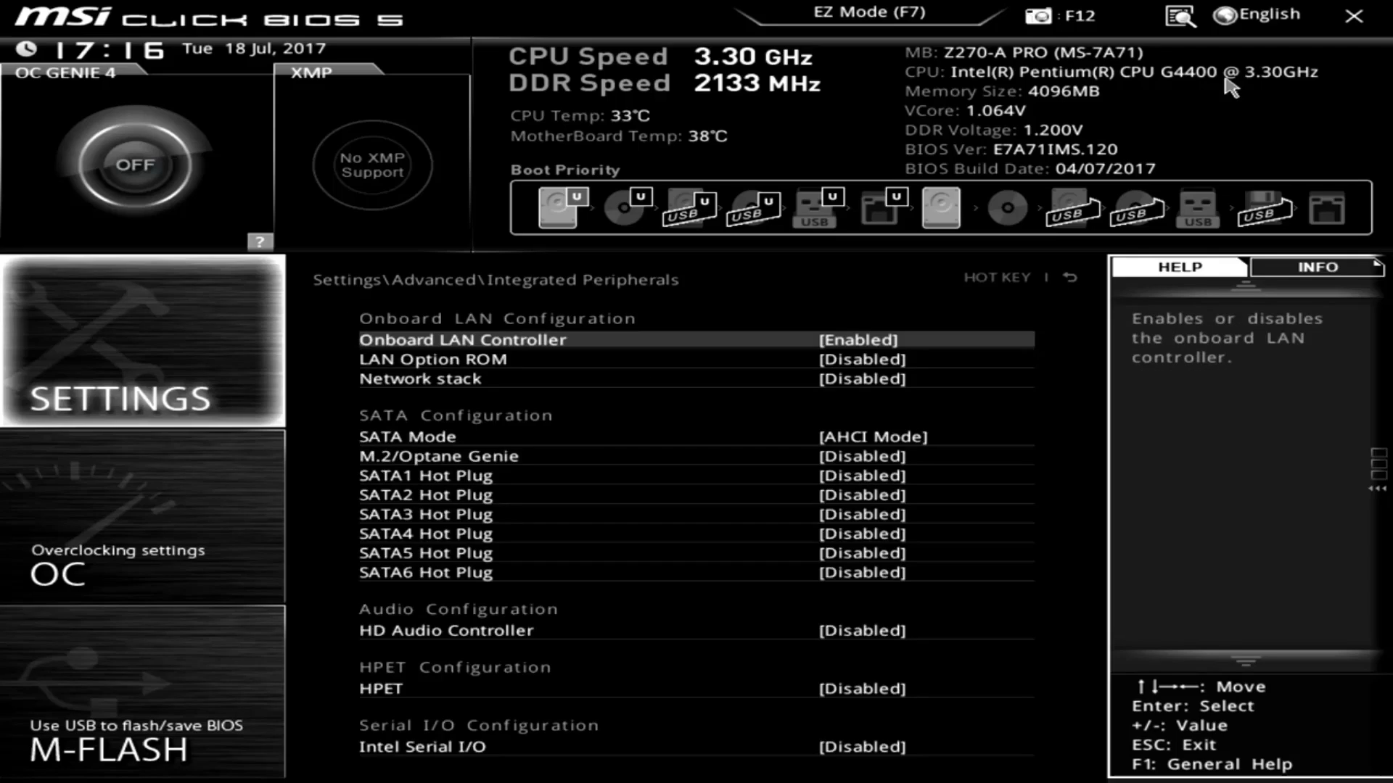
Keep Onboard LAN Controller Enabled and review LAN Option ROM, SATA Mode and hot plug settings.
key("Down")
key("Up")
key("Return")
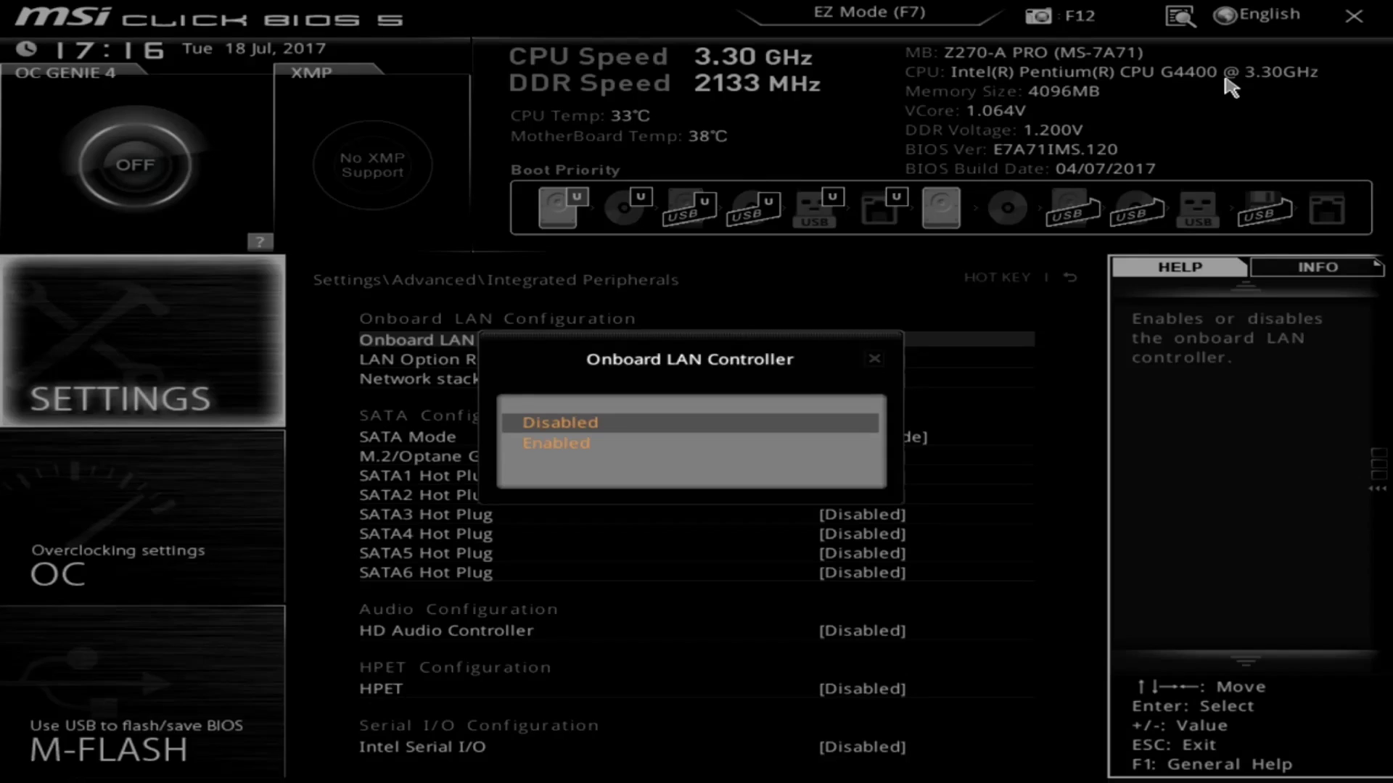
key("Down")
key("Return")
key("Down")
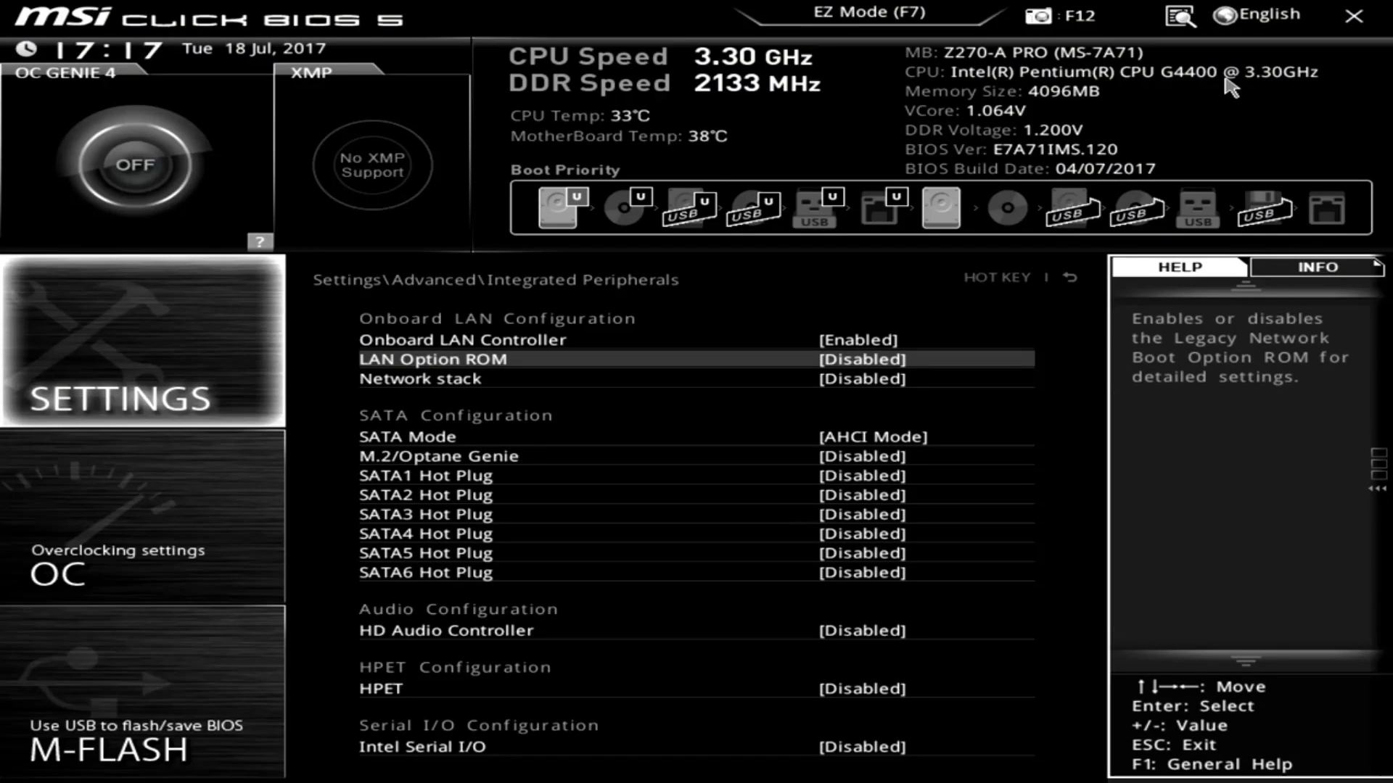
key("Down")
key("Down")
key("Down")
key("Down")
key("Down")
key("Down")
key("Down")
key("Down")
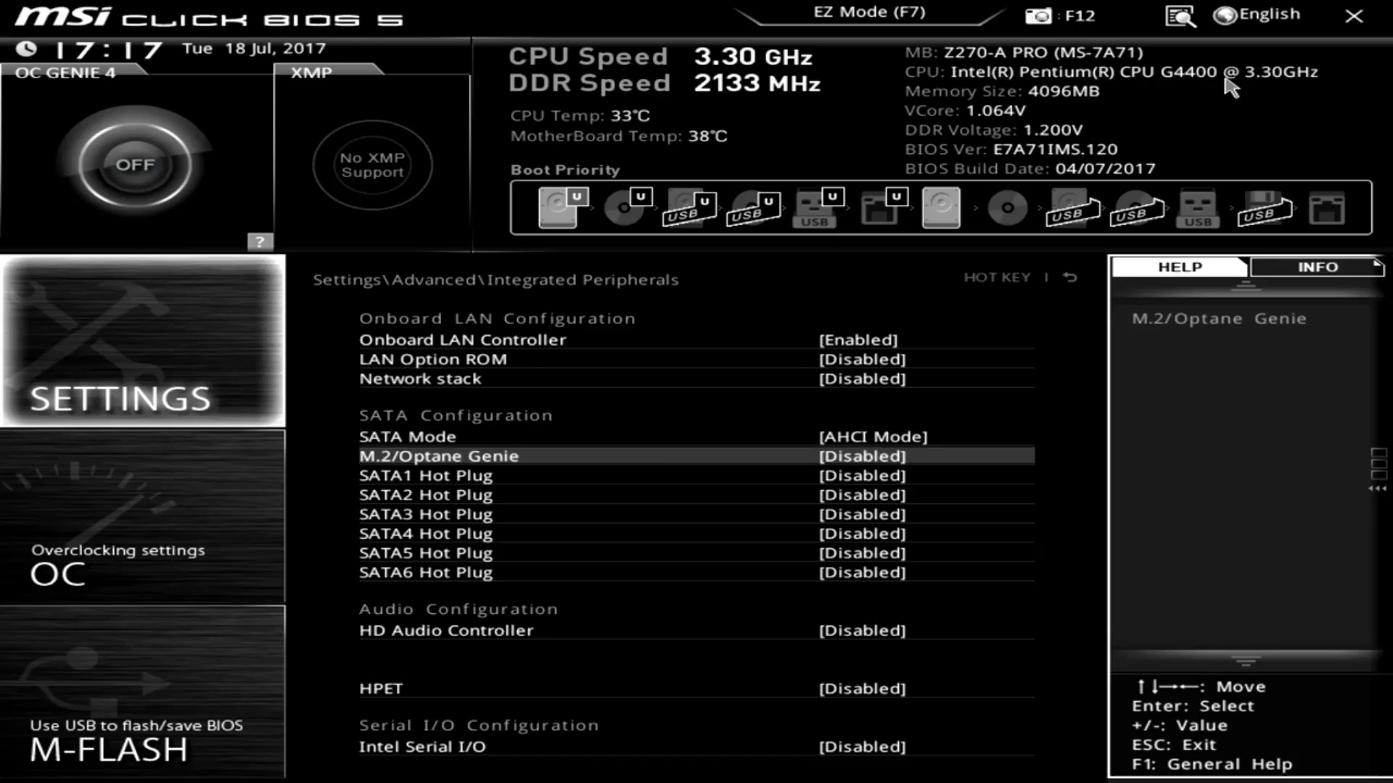
key("Down")
key("Down")
key("Down")
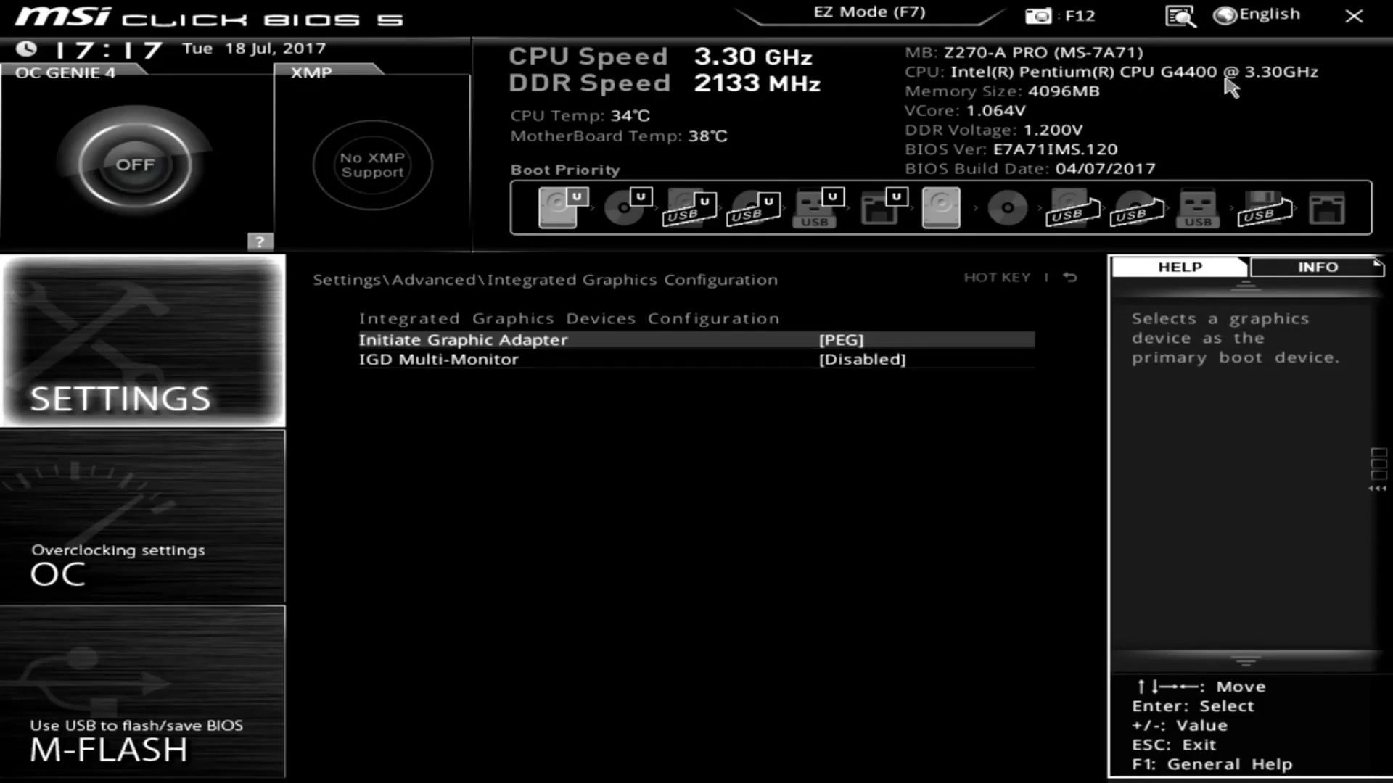
key("Down")
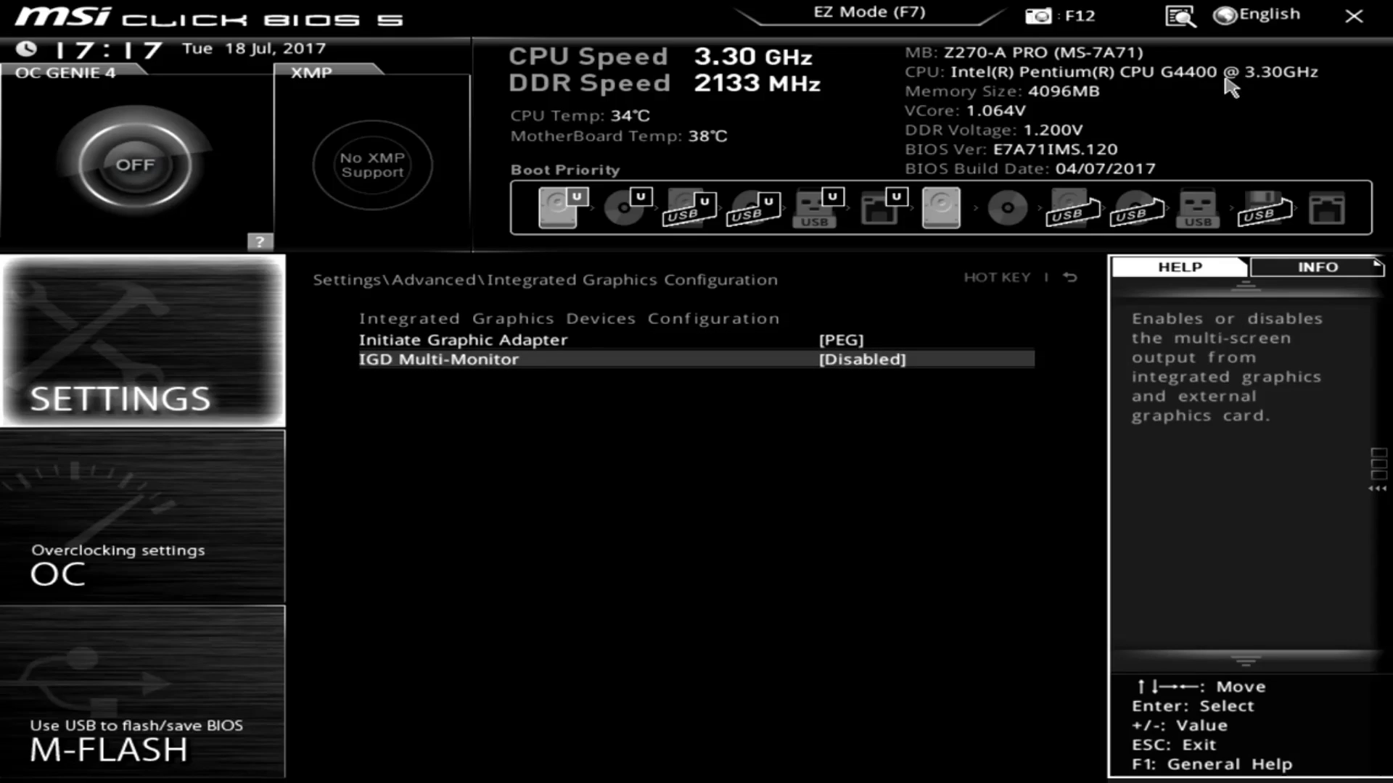
Keep PEG as the Initiate Graphic Adapter and go back to the Advanced list.
key("Up")
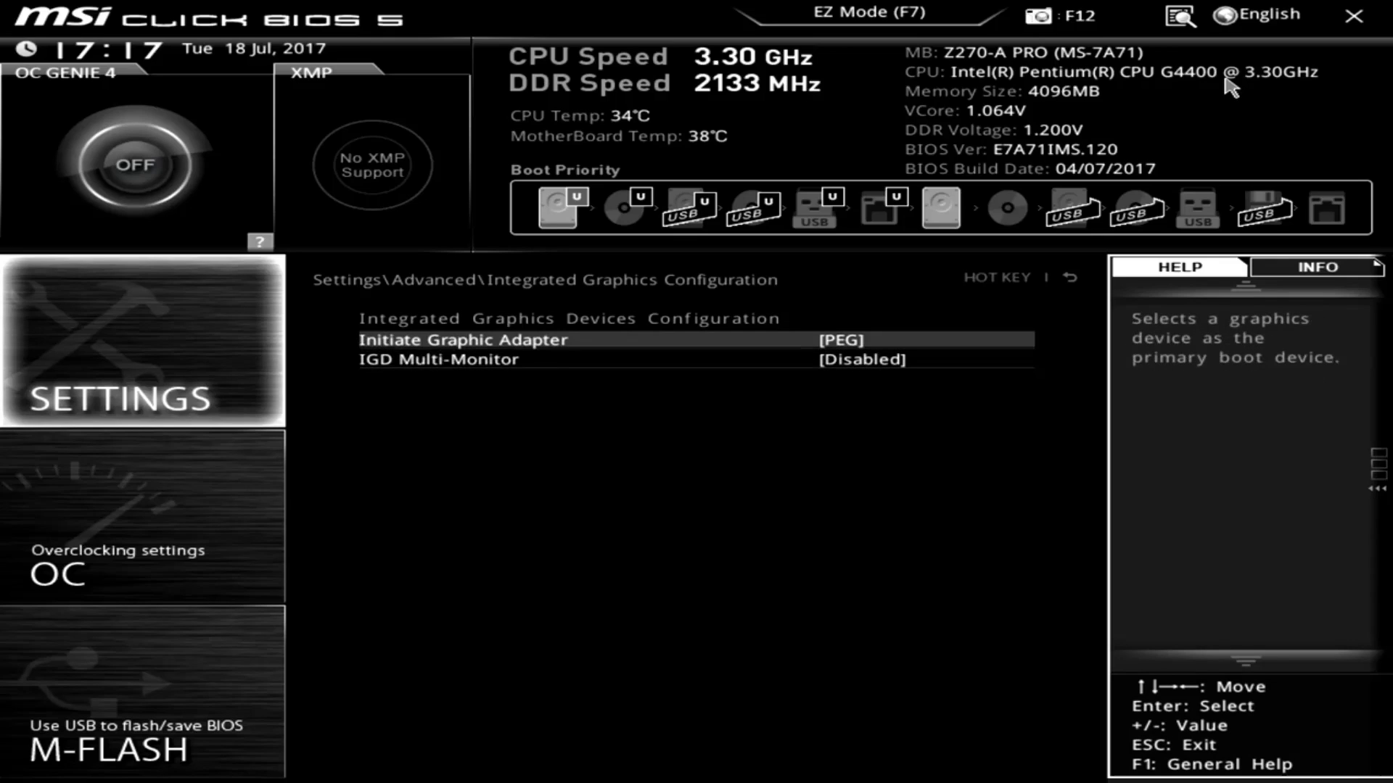
key("Return")
key("Down")
key("Up")
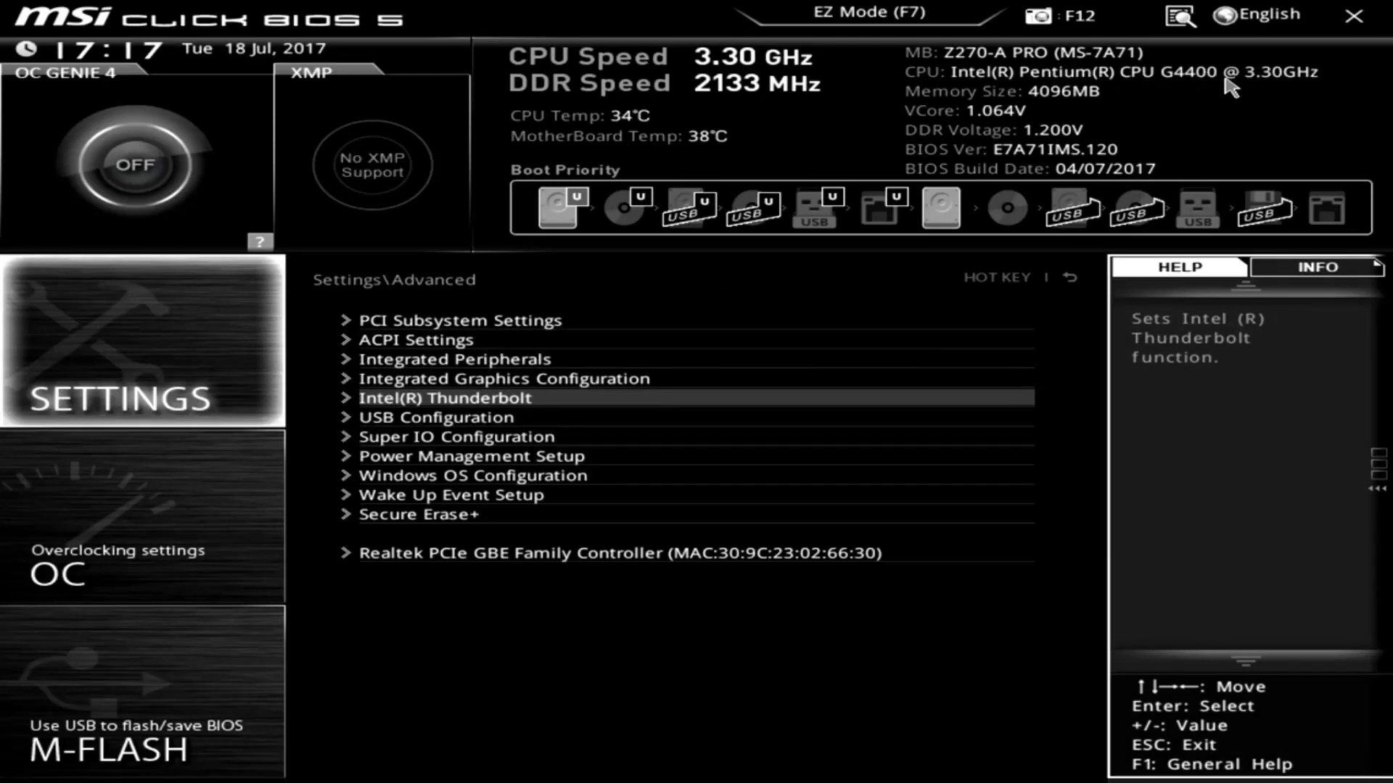
Browse the Thunderbolt and USB Configuration settings in the Advanced list.
key("Return")
key("Escape")
key("Down")
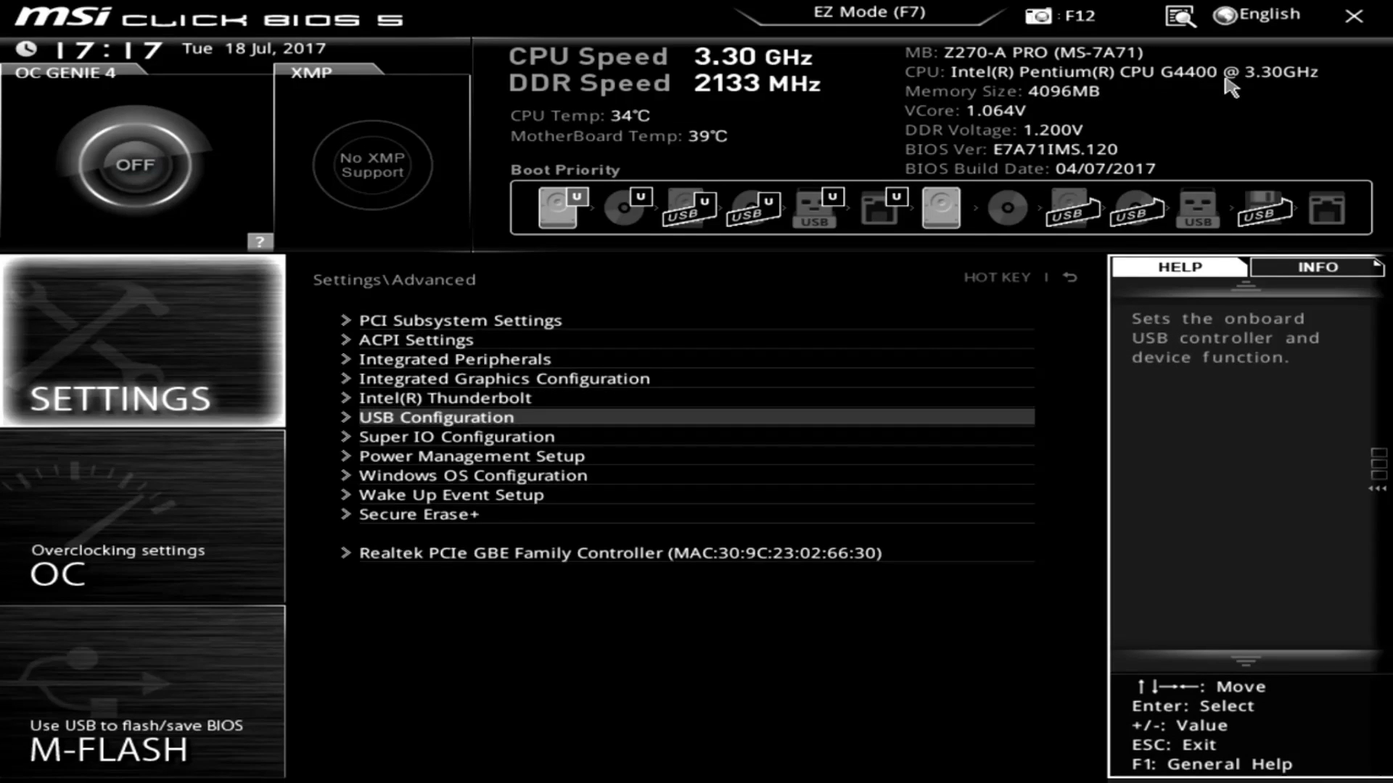
key("Return")
key("Down")
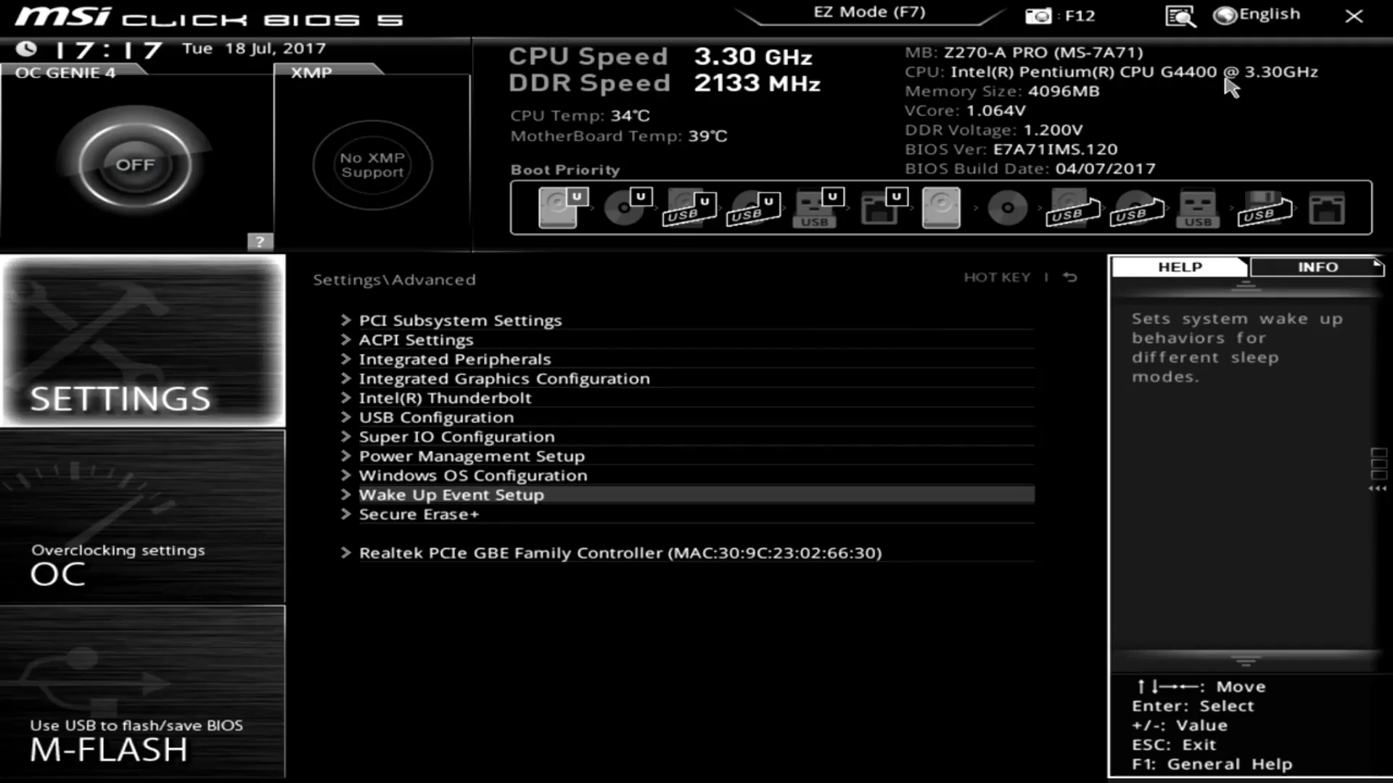
Set Restore after AC Power Loss to Power On in Power Management Setup, then back out.
key("Return")
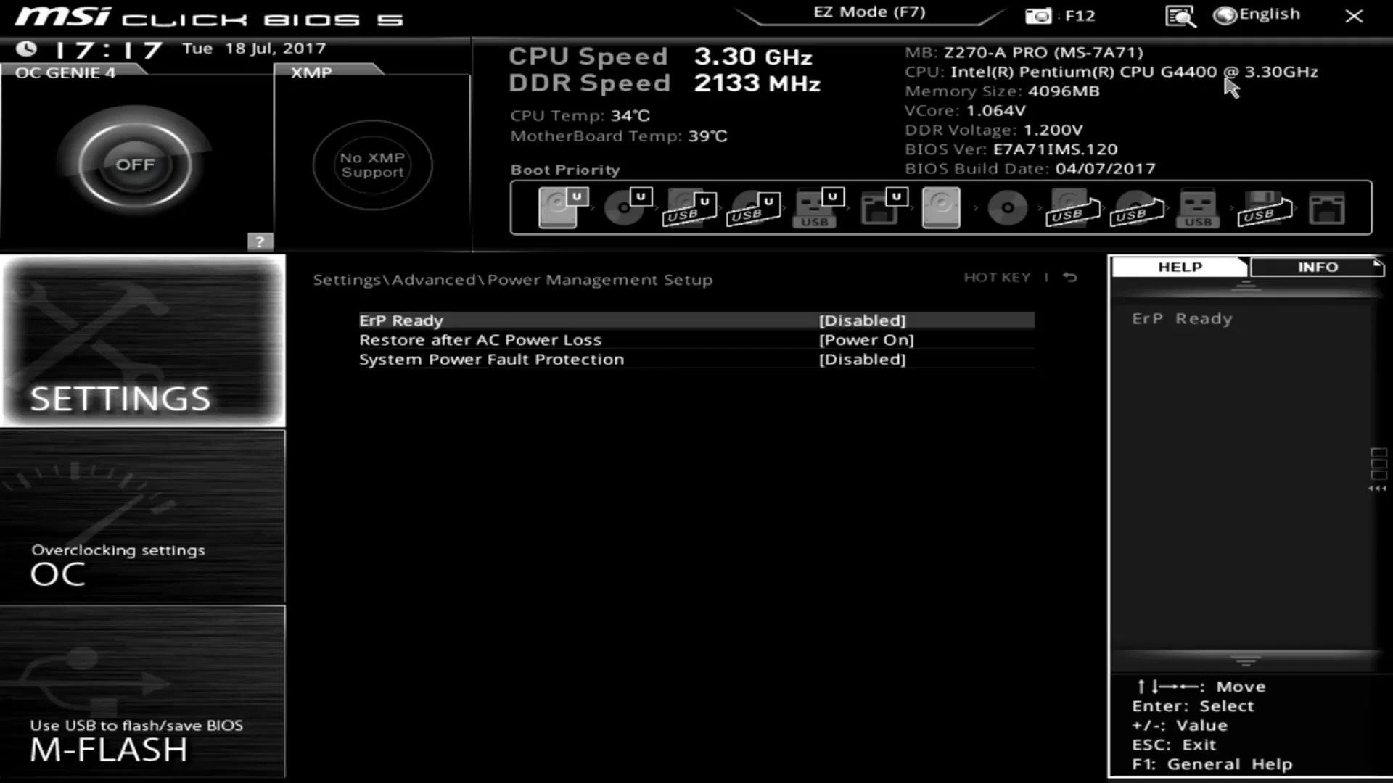
key("Down")
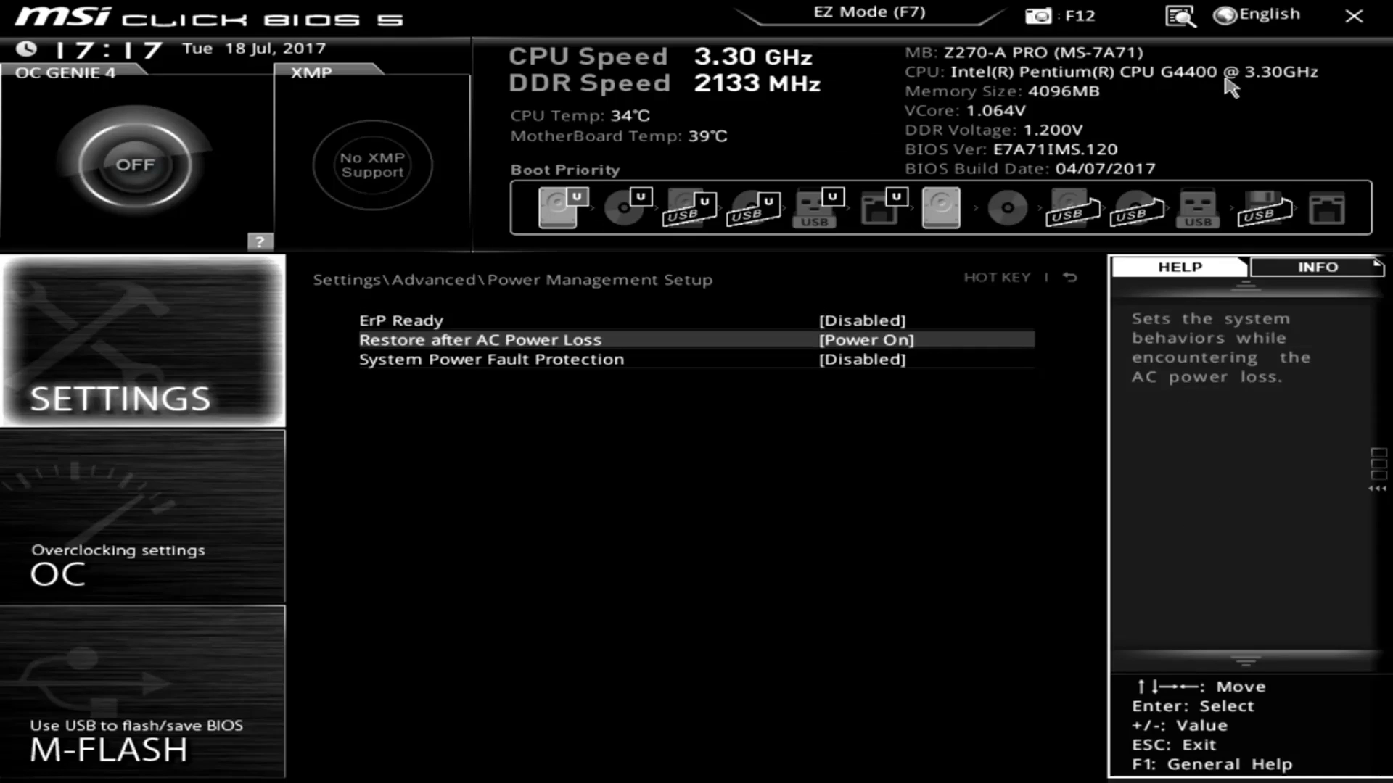
key("Return")
key("Down")
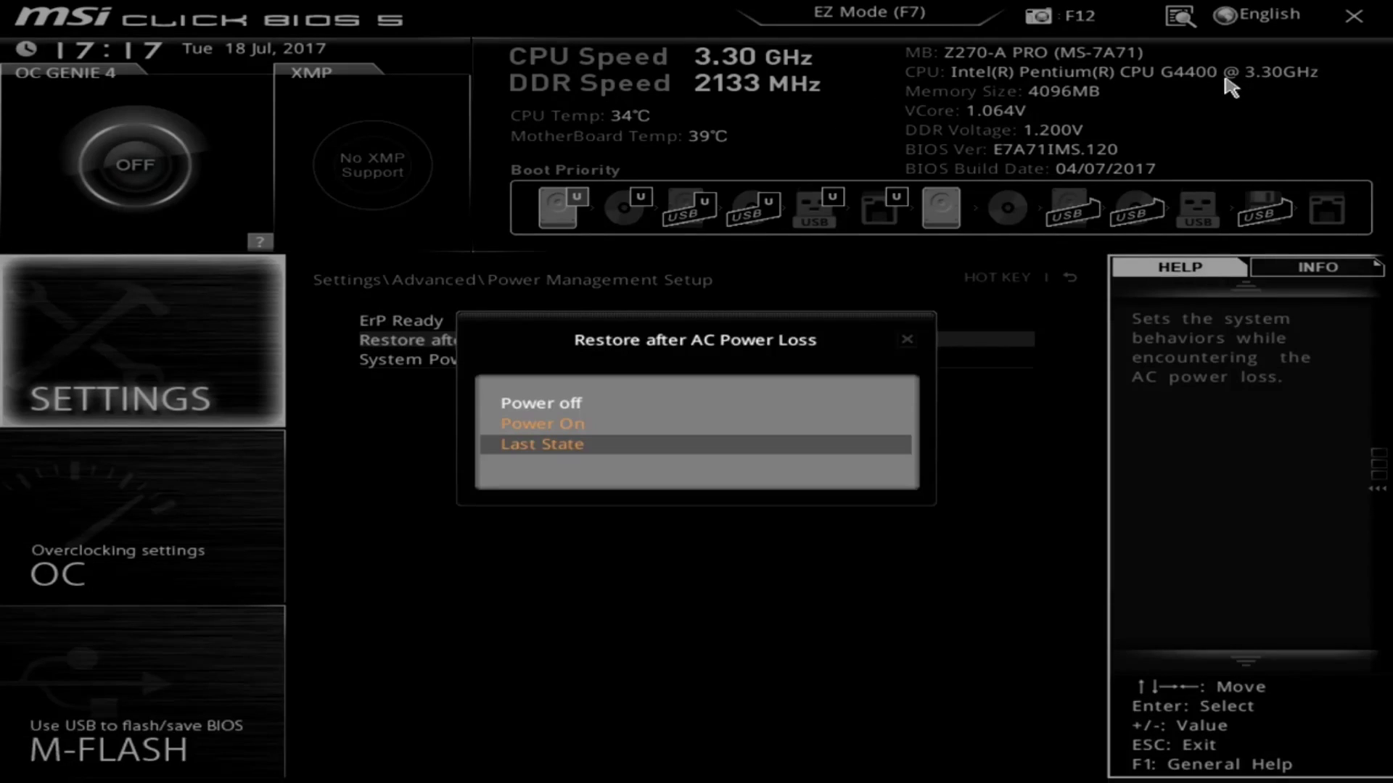
key("Up")
key("Return")
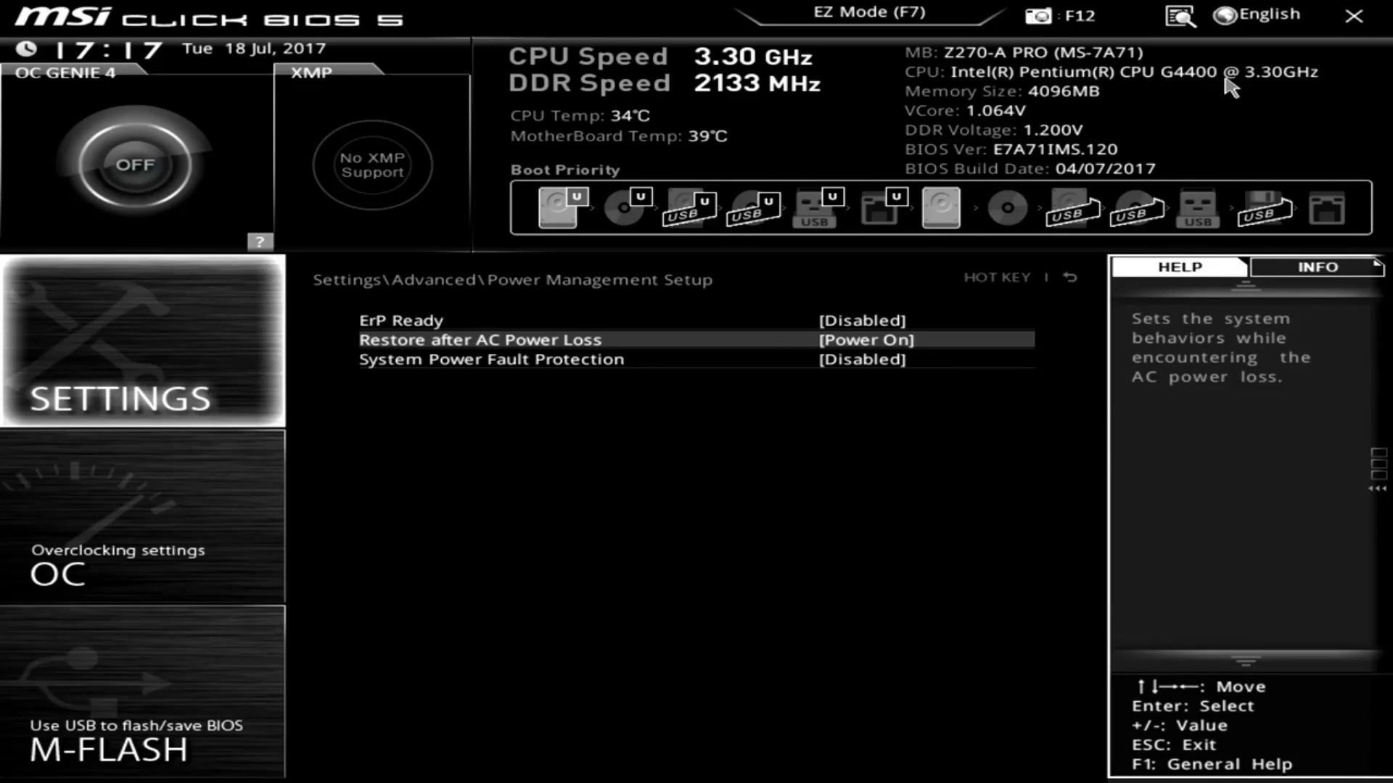
key("Down")
key("Escape")
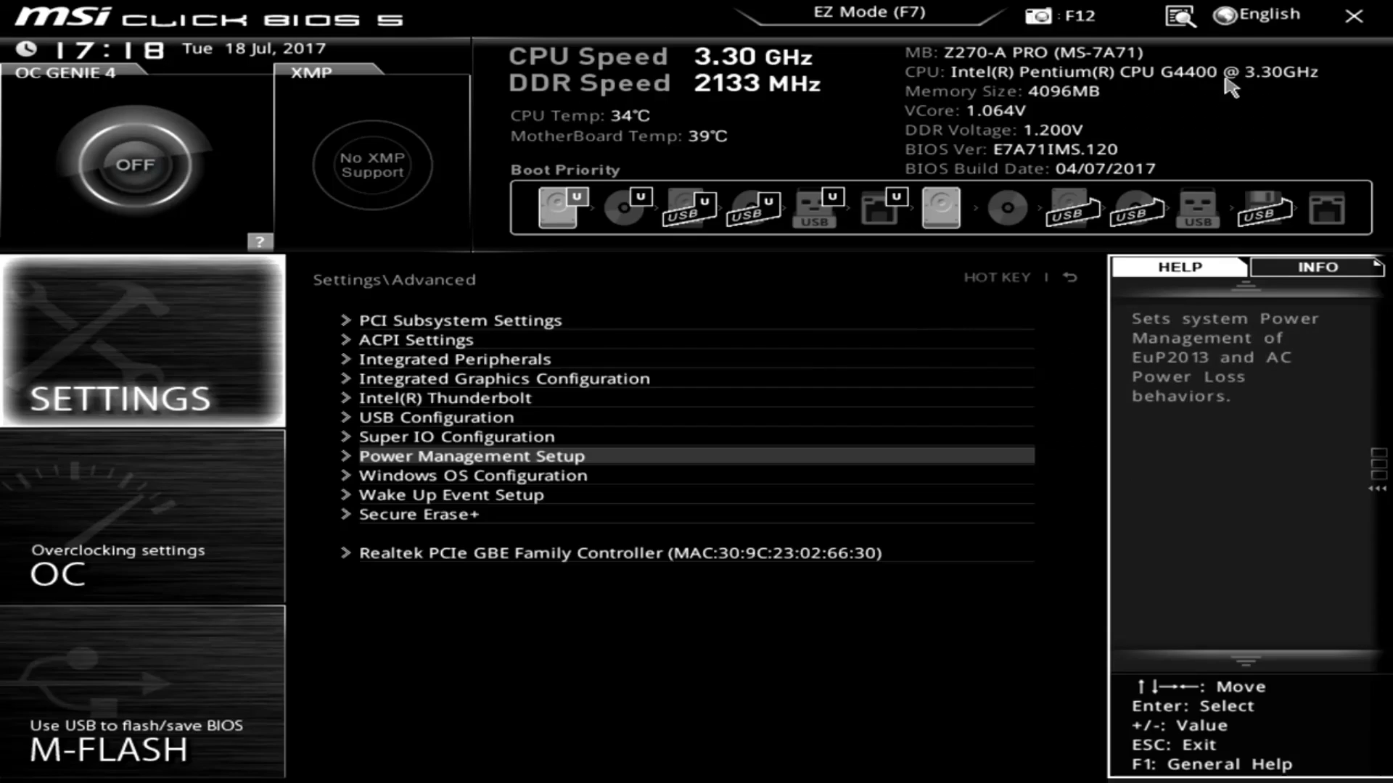
key("Down")
key("Down")
key("Down")
Switch from Settings to the OC section and open CPU Features at the bottom of its list.
key("Escape")
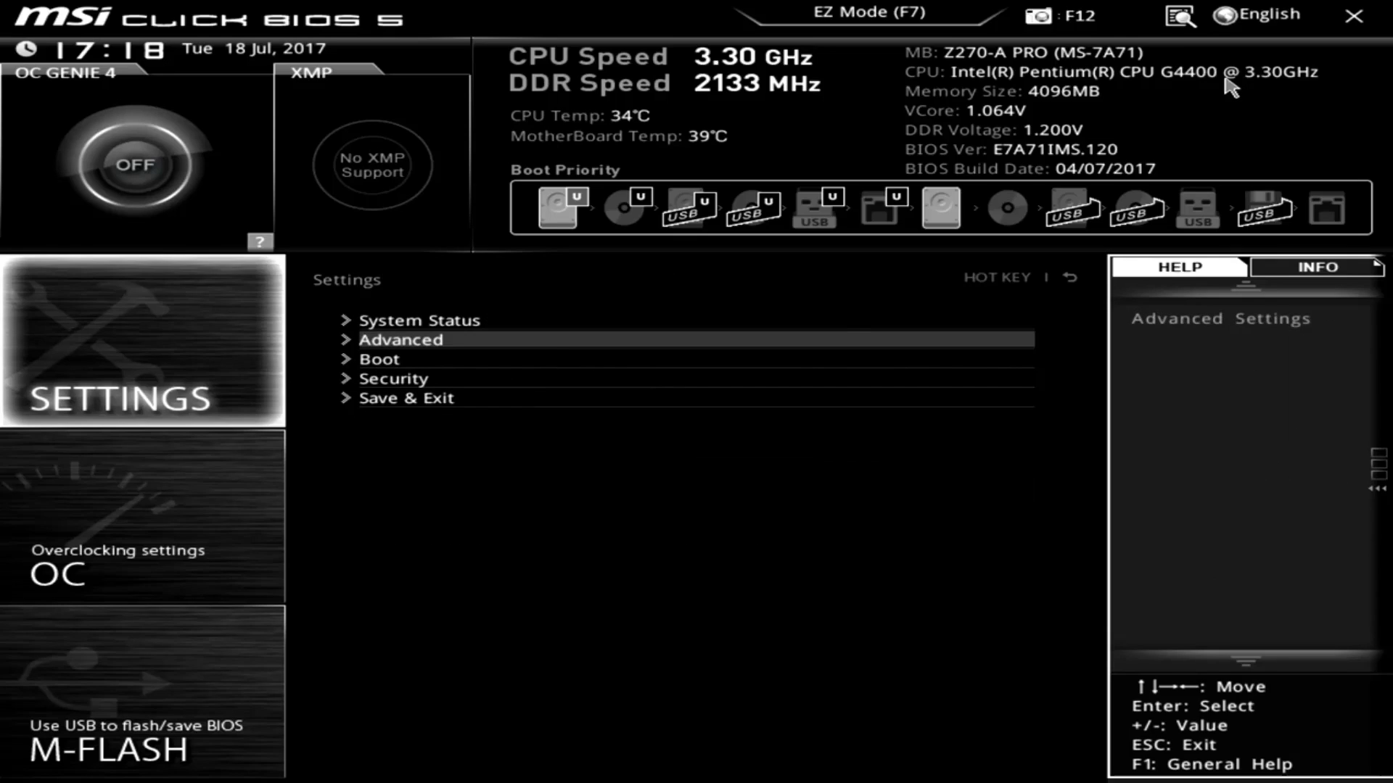
key("Down")
key("Down")
key("Down")
key("Escape")
key("Down")
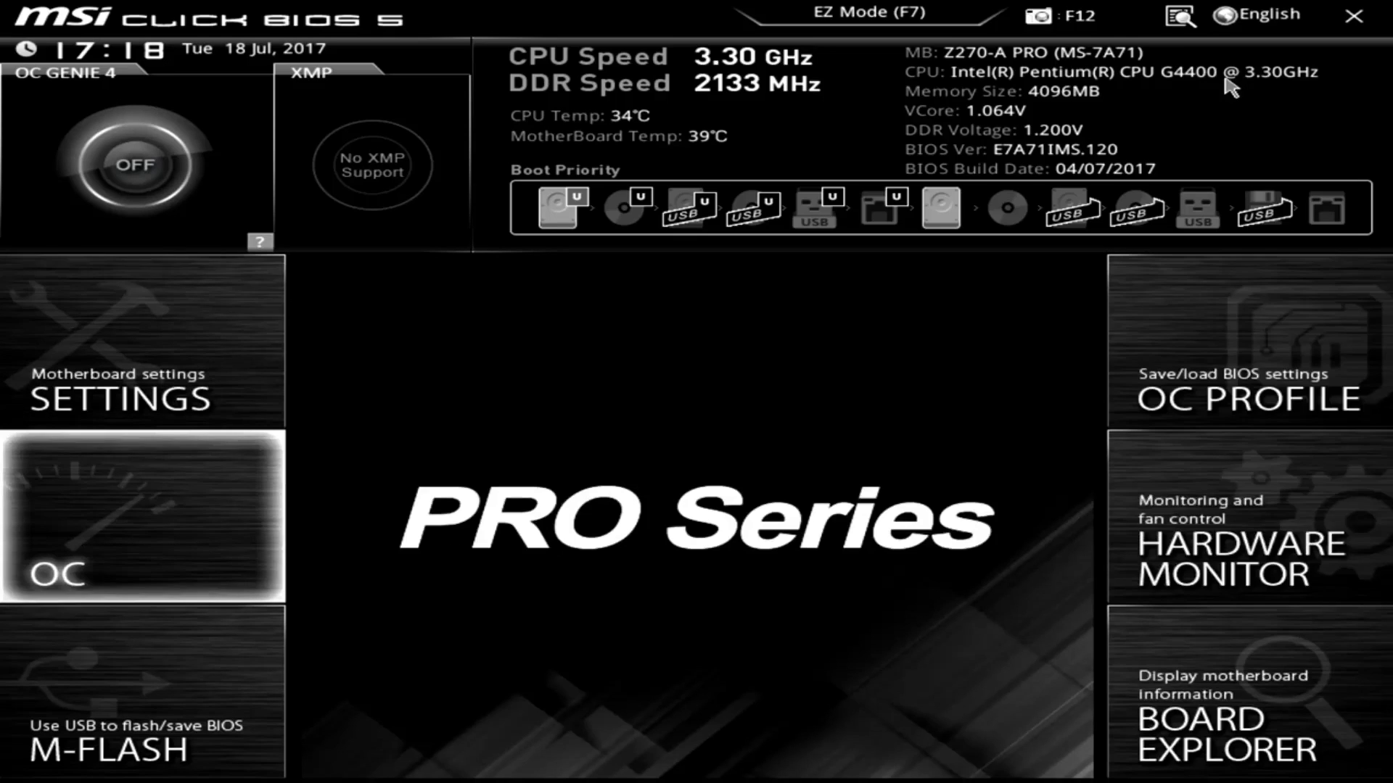
key("Return")
key("Down")
key("Down")
key("Down")
key("Down")
key("Down")
key("Down")
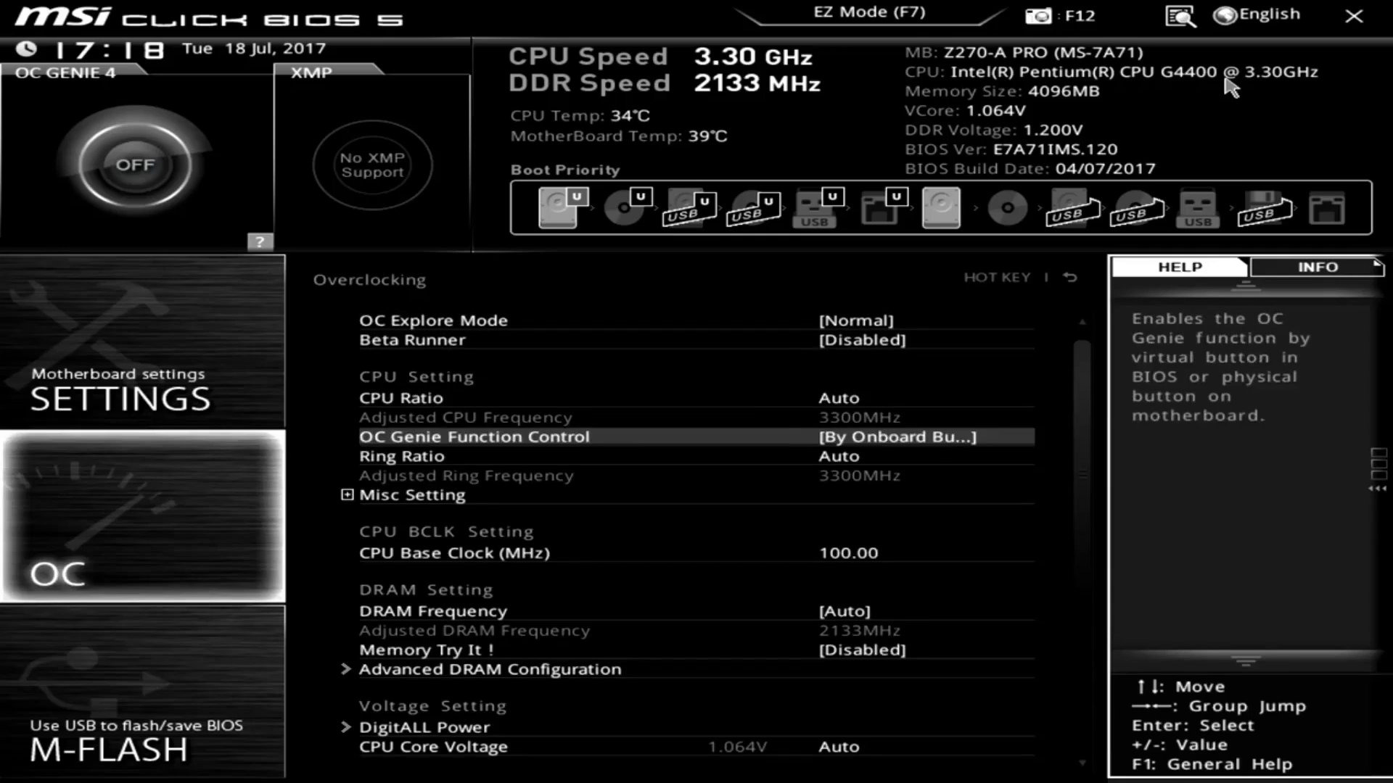
key("Down")
key("Down")
key("Down")
key("Down")
key("Down")
key("Down")
key("Down")
key("Down")
key("Down")
key("Down")
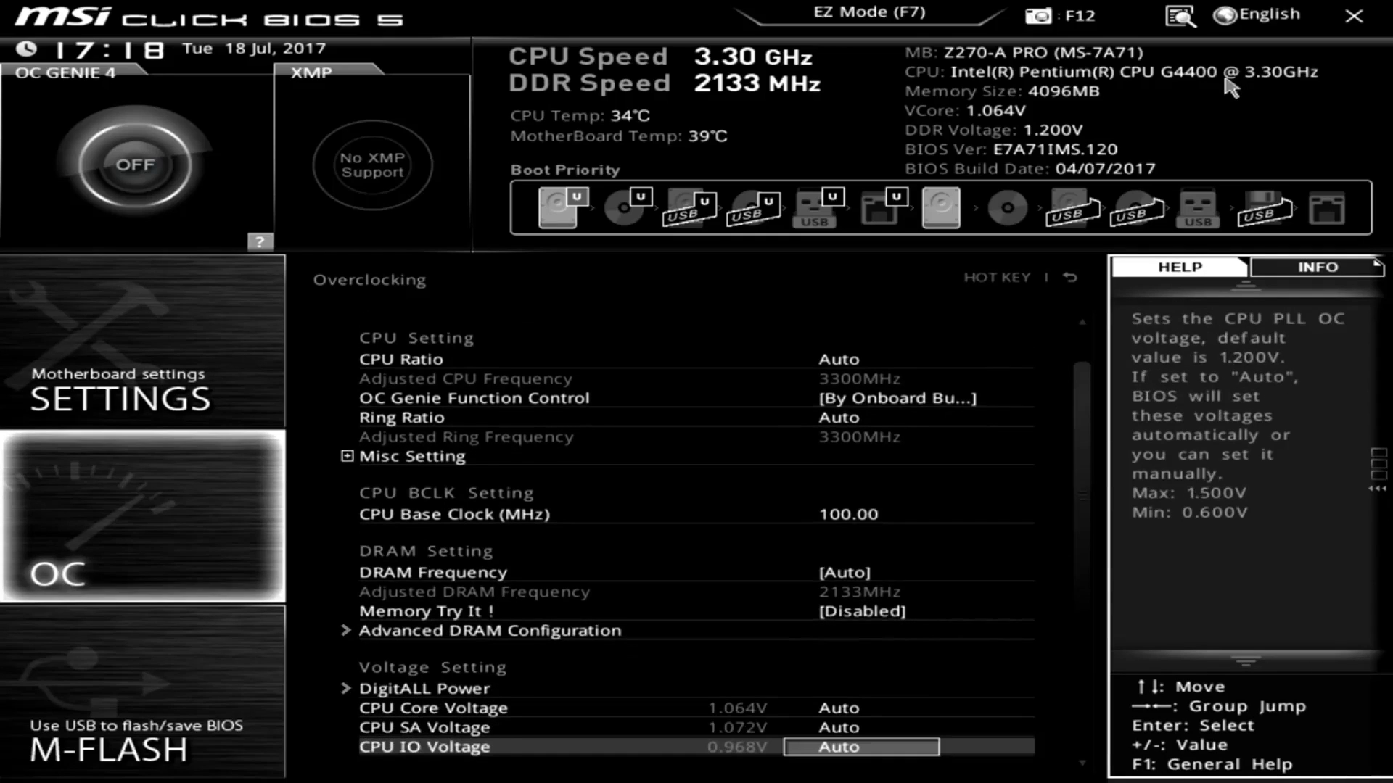
key("Down")
key("Down")
key("Down")
key("Down")
key("Down")
key("Down")
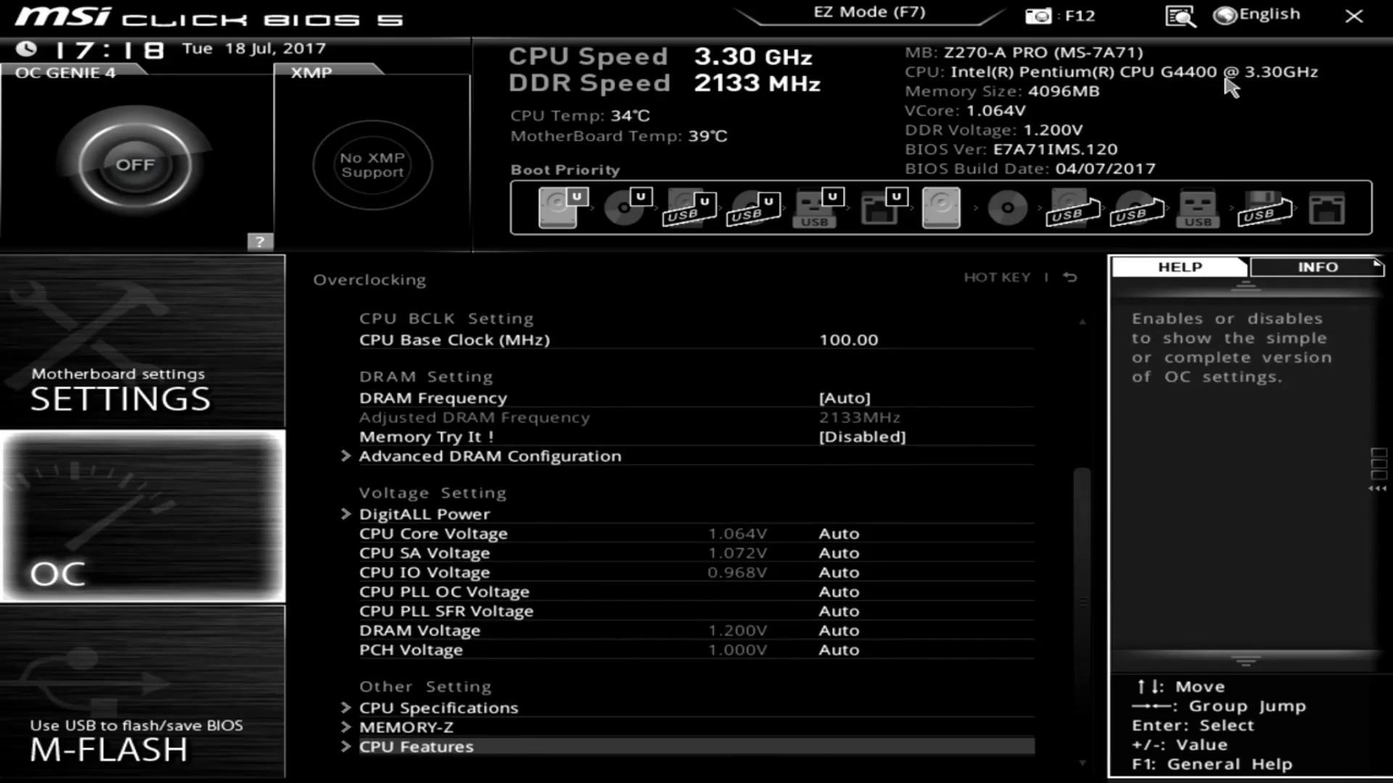
key("Up")
key("Up")
key("Return")
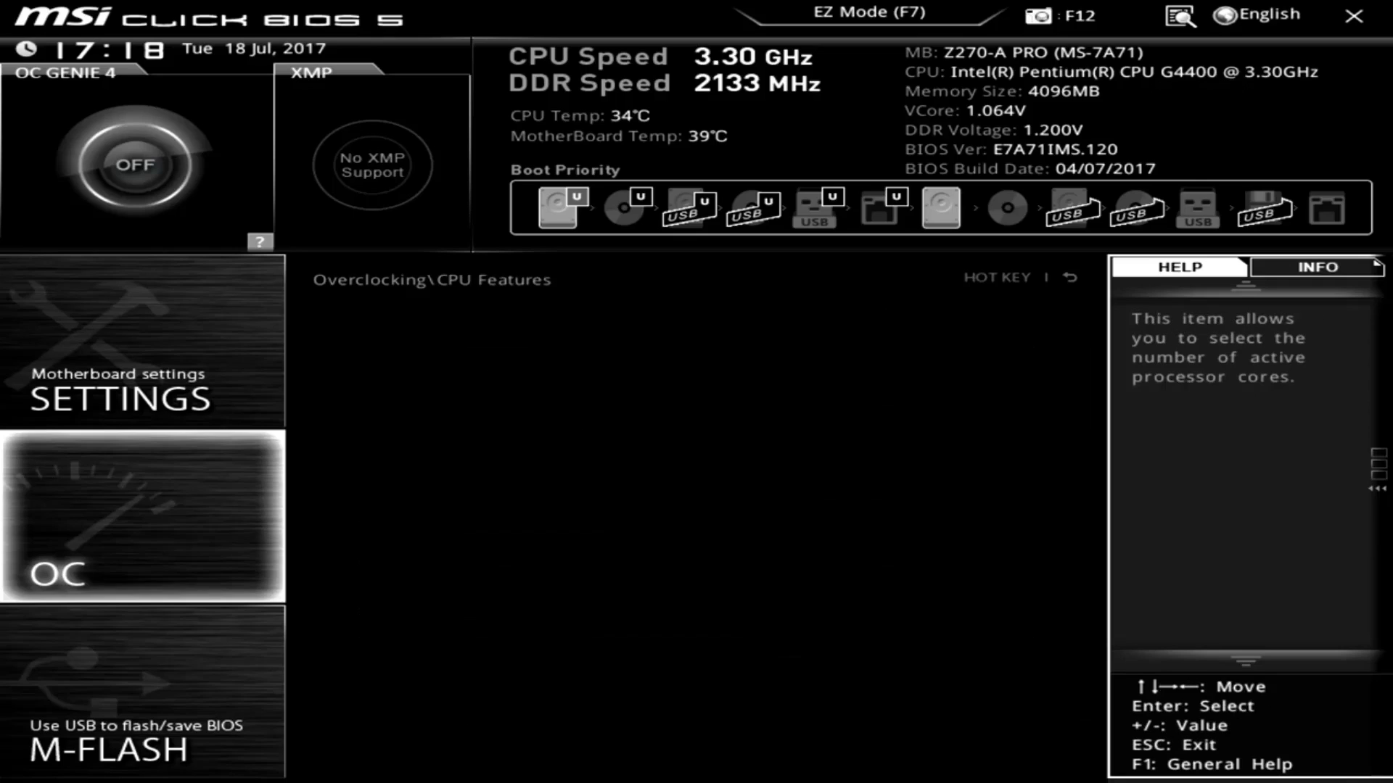